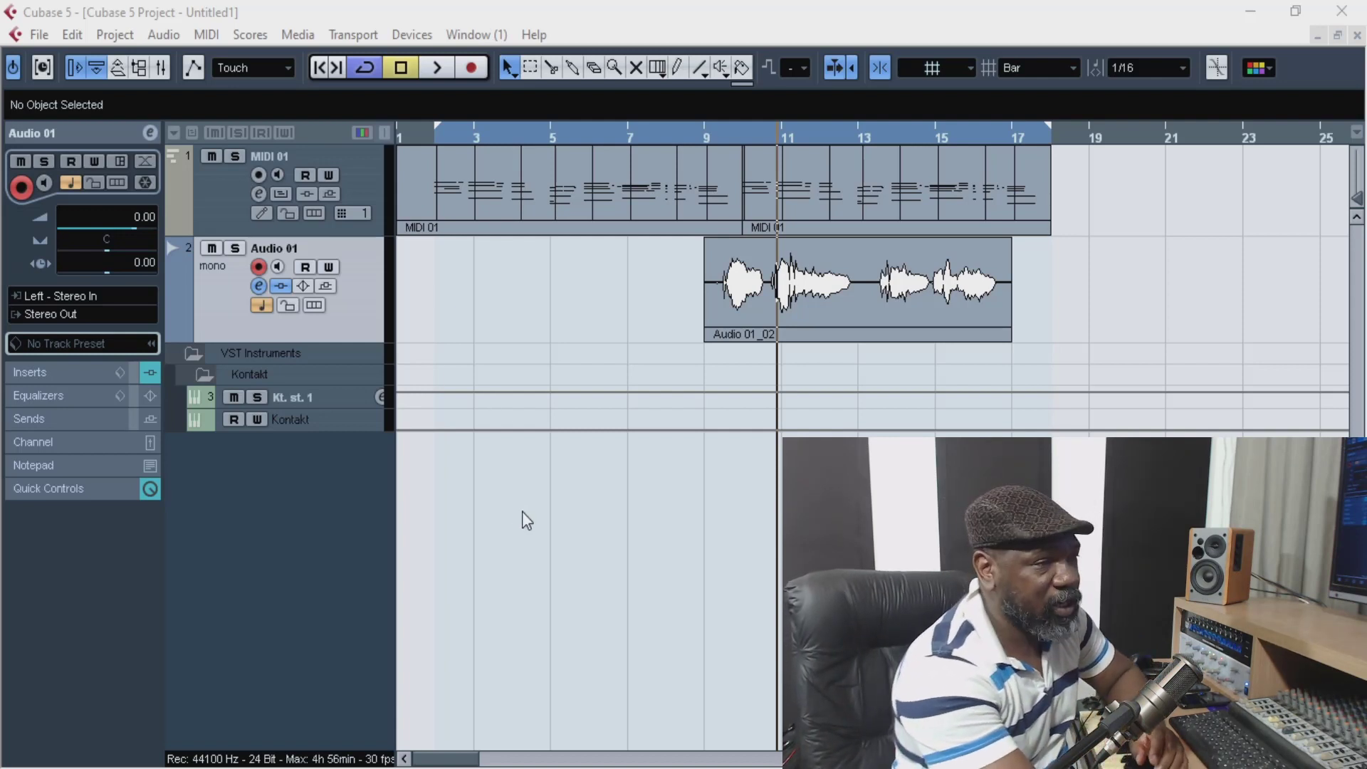
Show the transport panel and check the ASIO driver choices for the VST Audio System in Device Setup
key("F2")
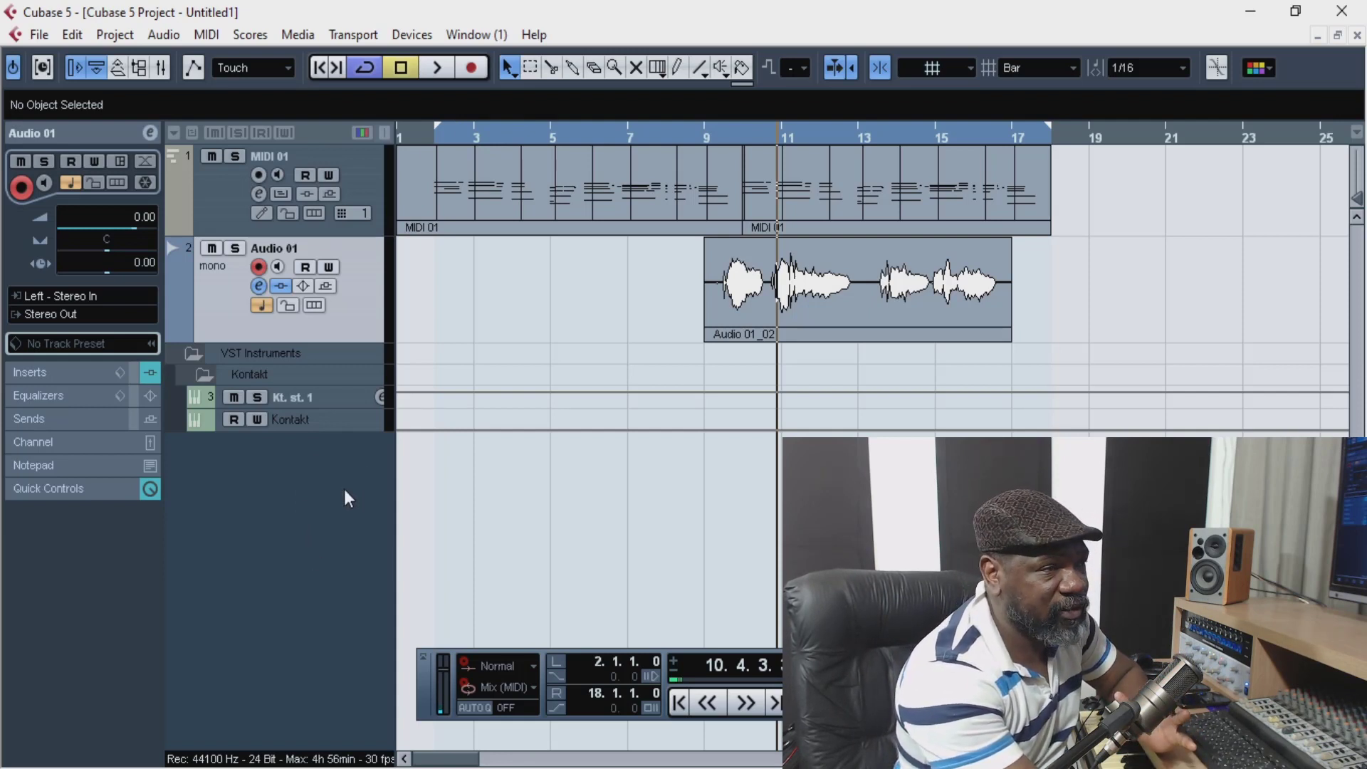
left_click(405, 40)
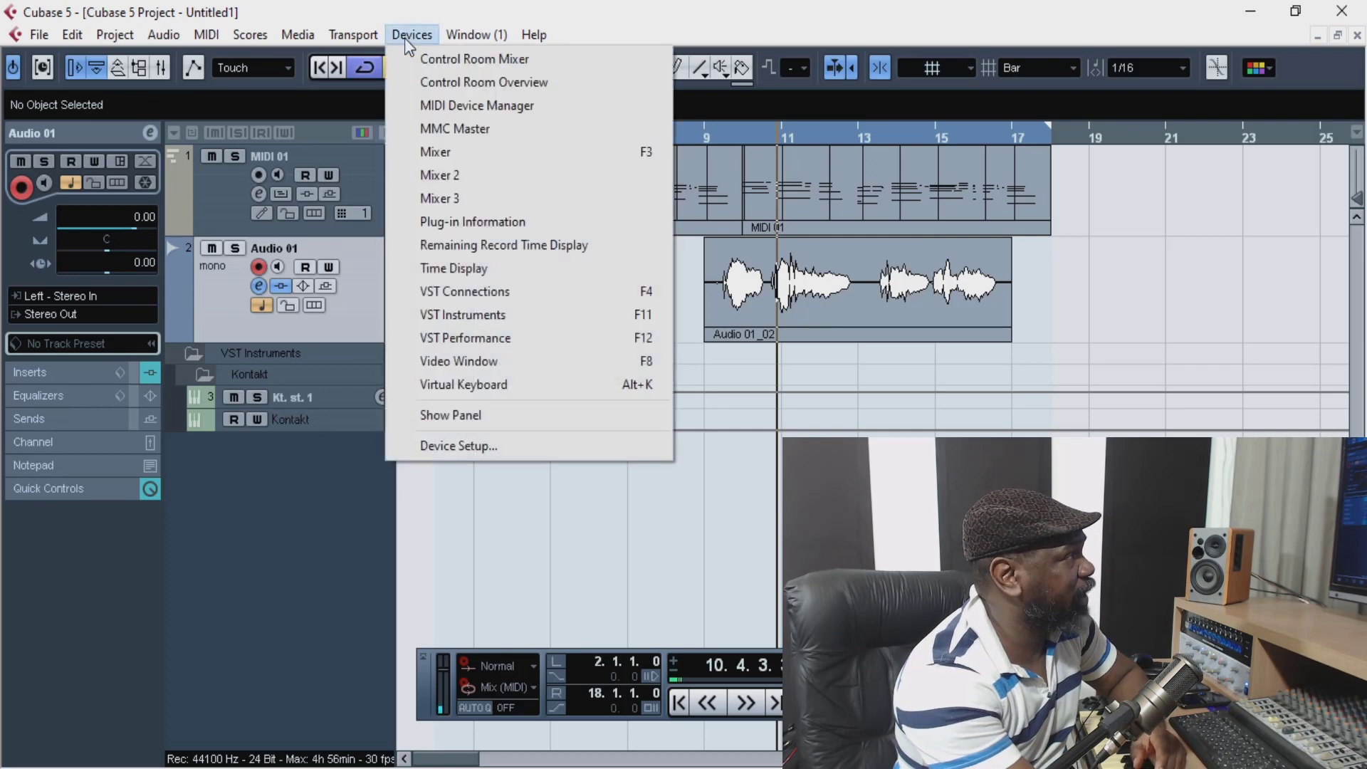
left_click(455, 442)
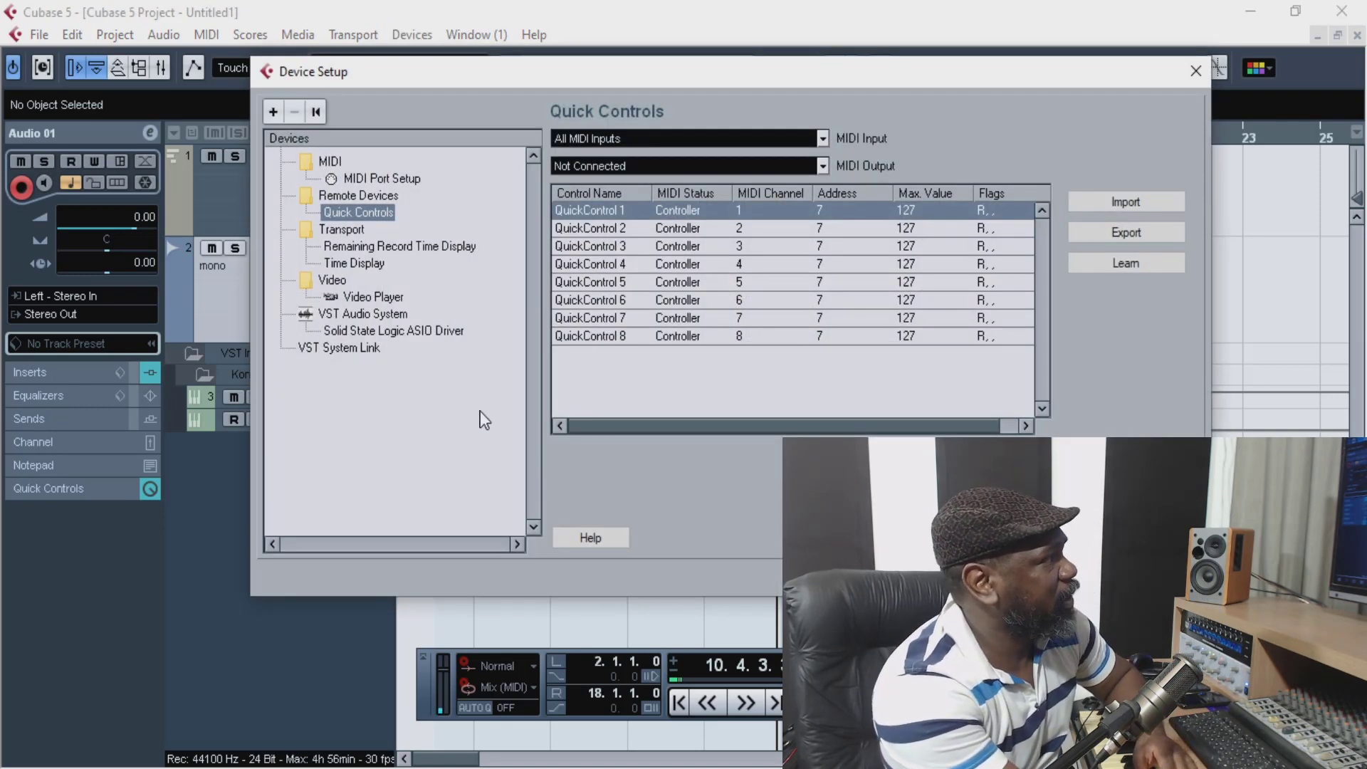
left_click(363, 314)
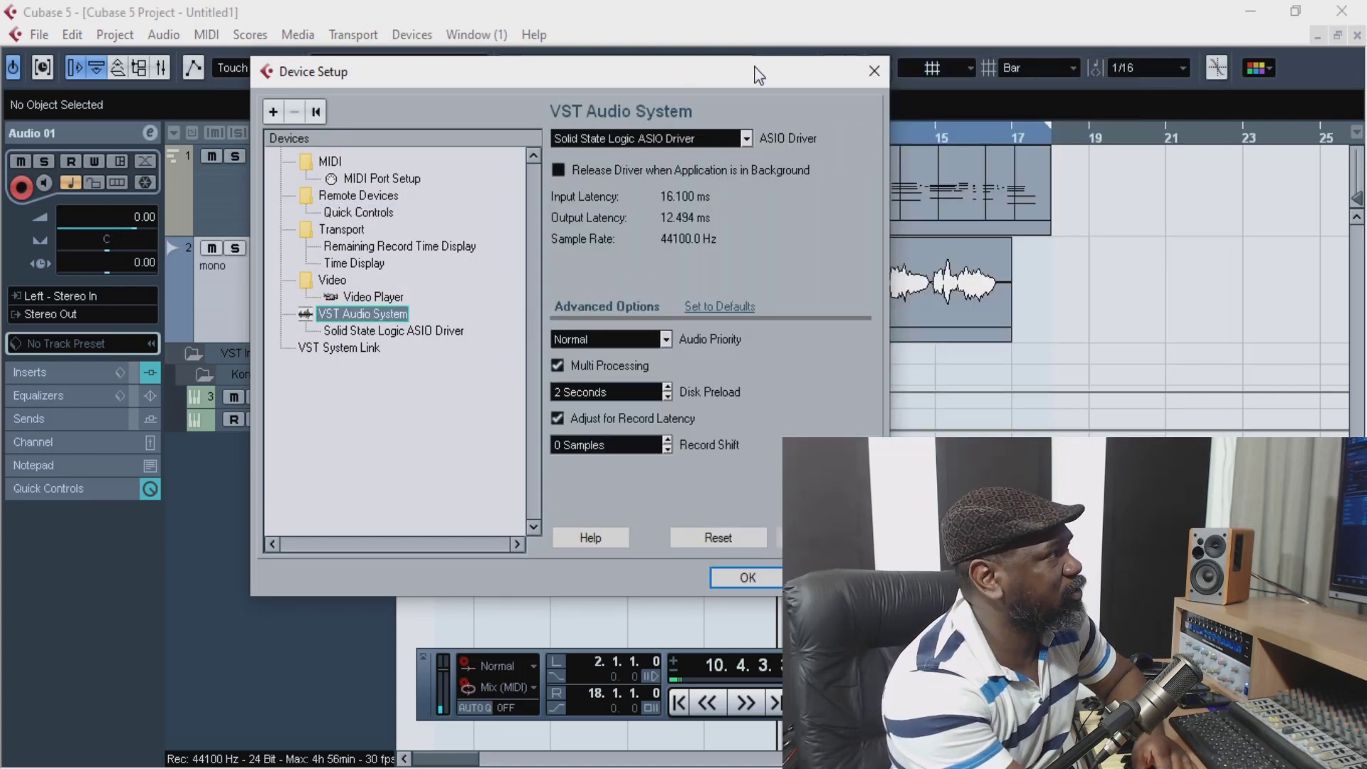
left_click_drag(754, 73, 583, 119)
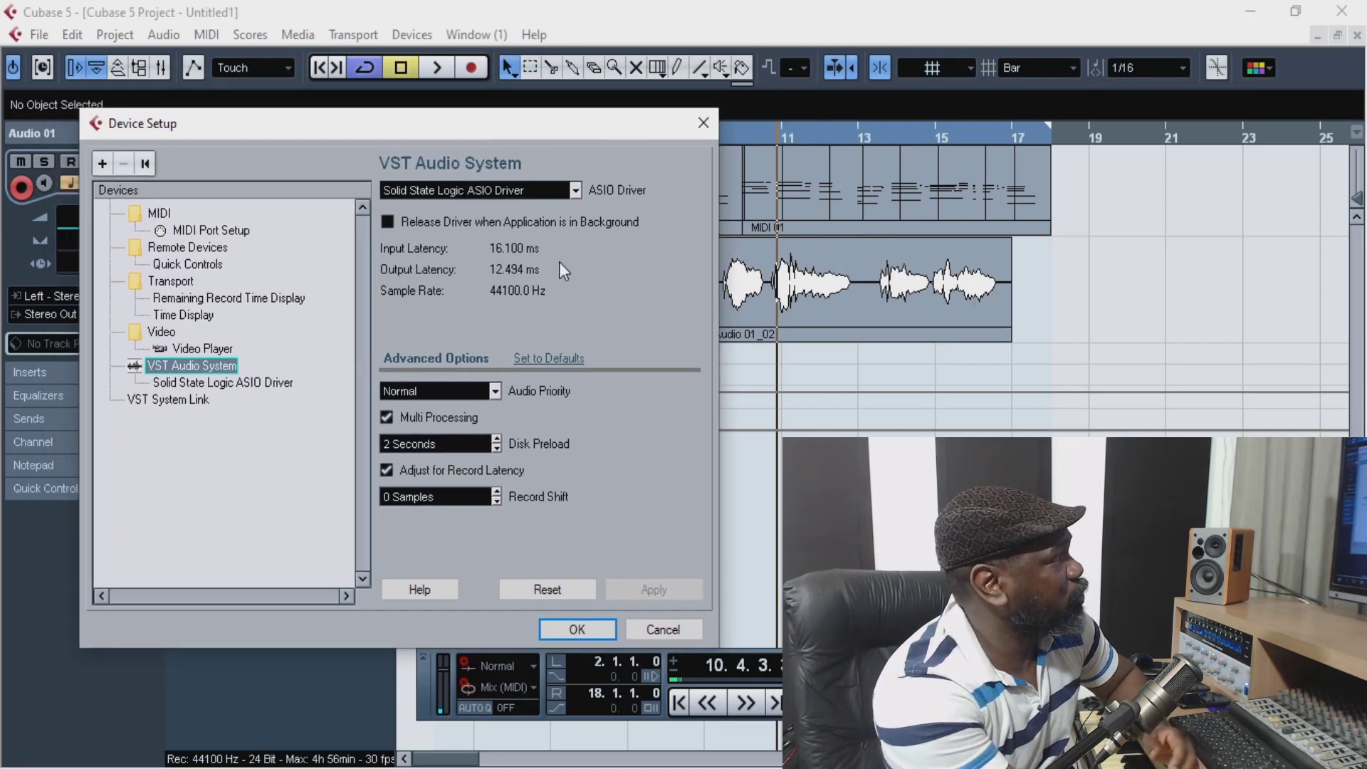
left_click(575, 190)
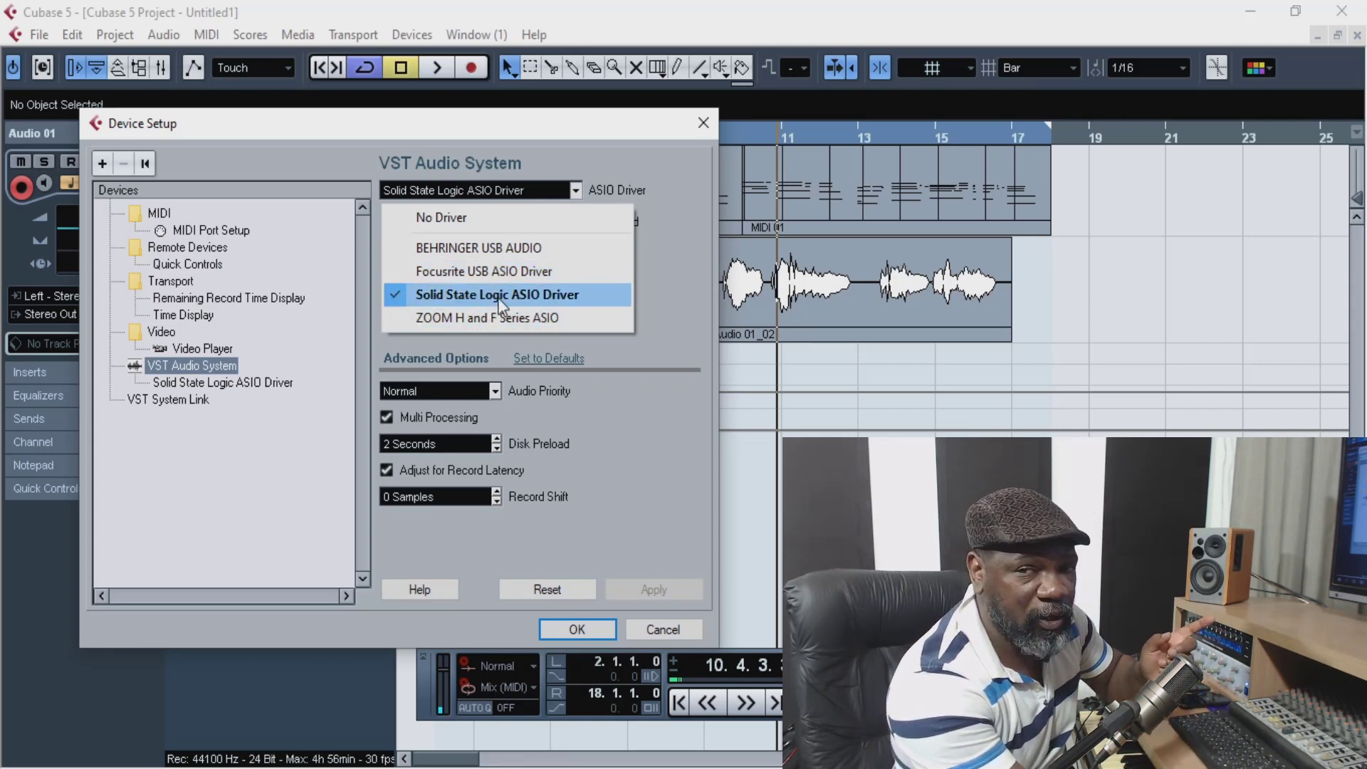
left_click(677, 323)
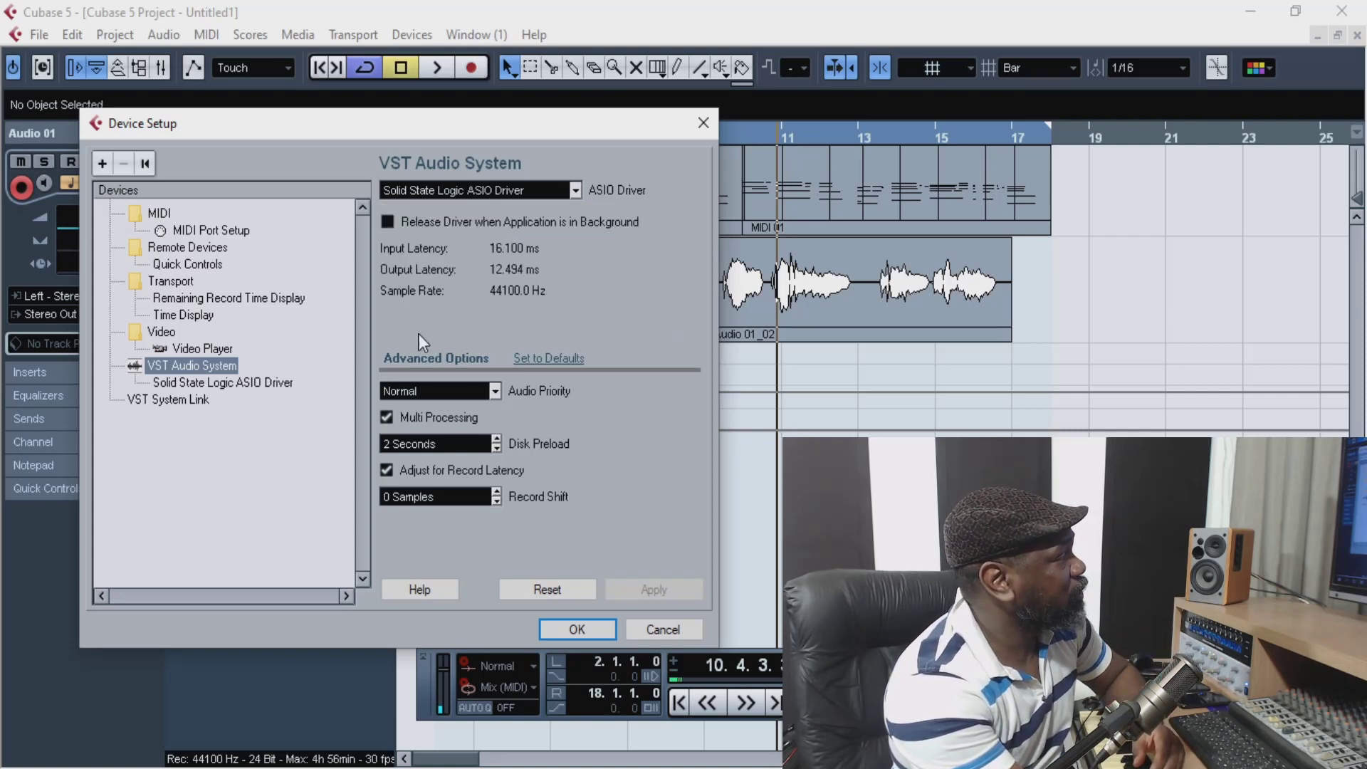
Examine the ports of the Solid State Logic ASIO Driver and the MIDI Port Setup, and close Device Setup
left_click(251, 383)
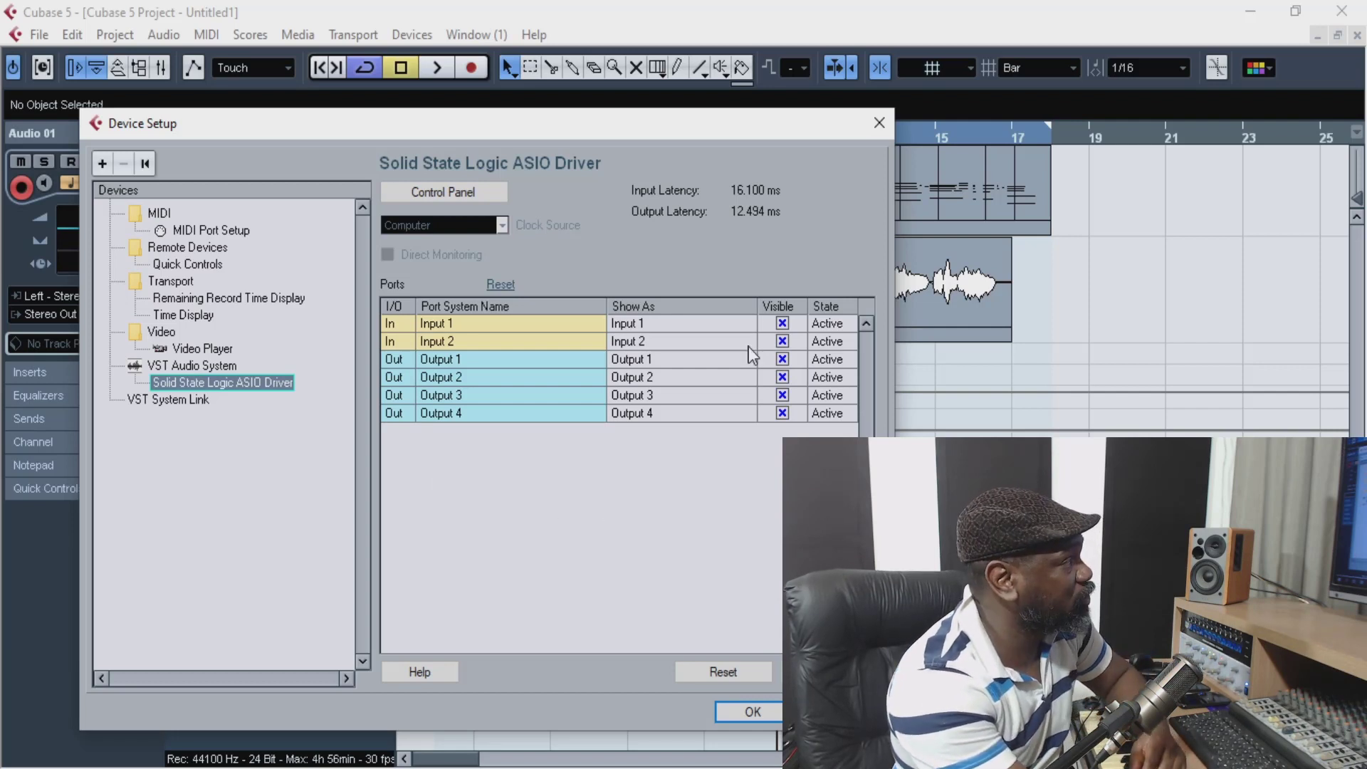
left_click(206, 235)
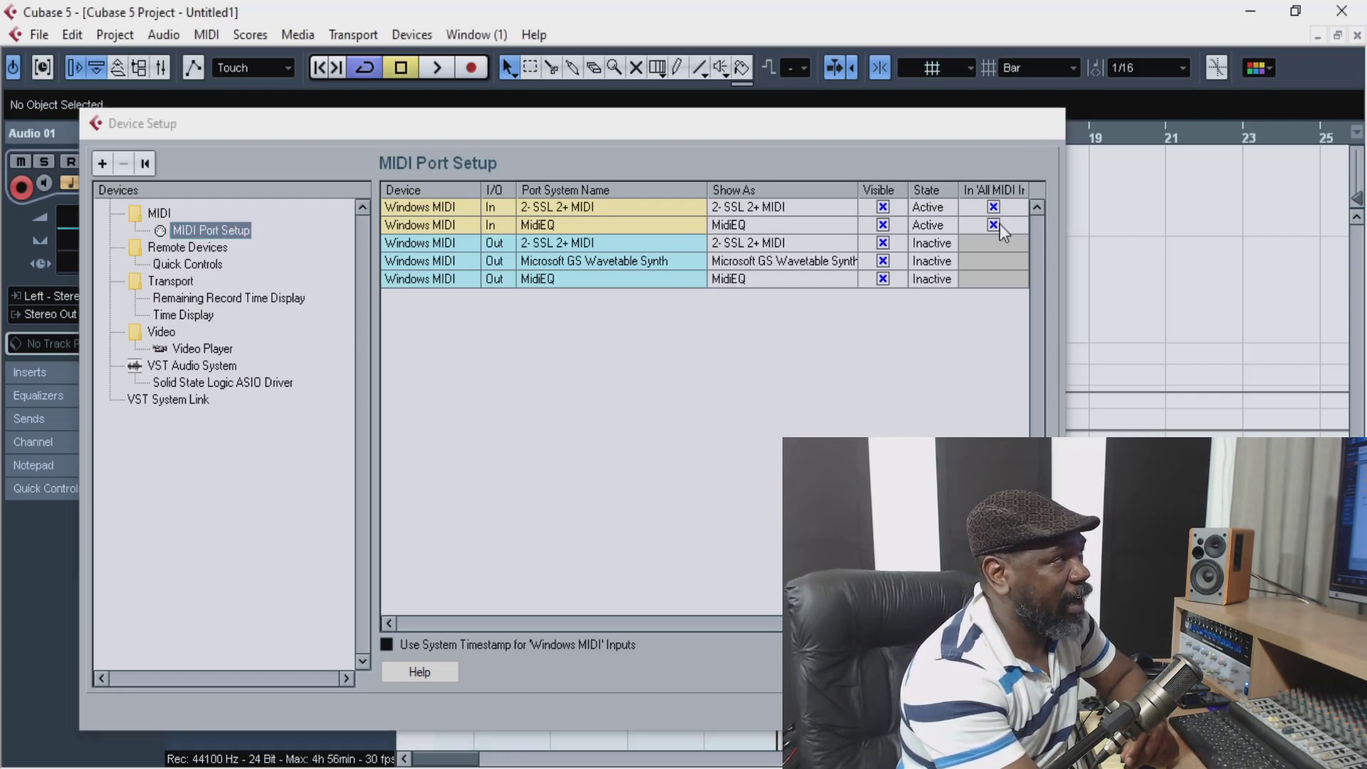
left_click(1051, 124)
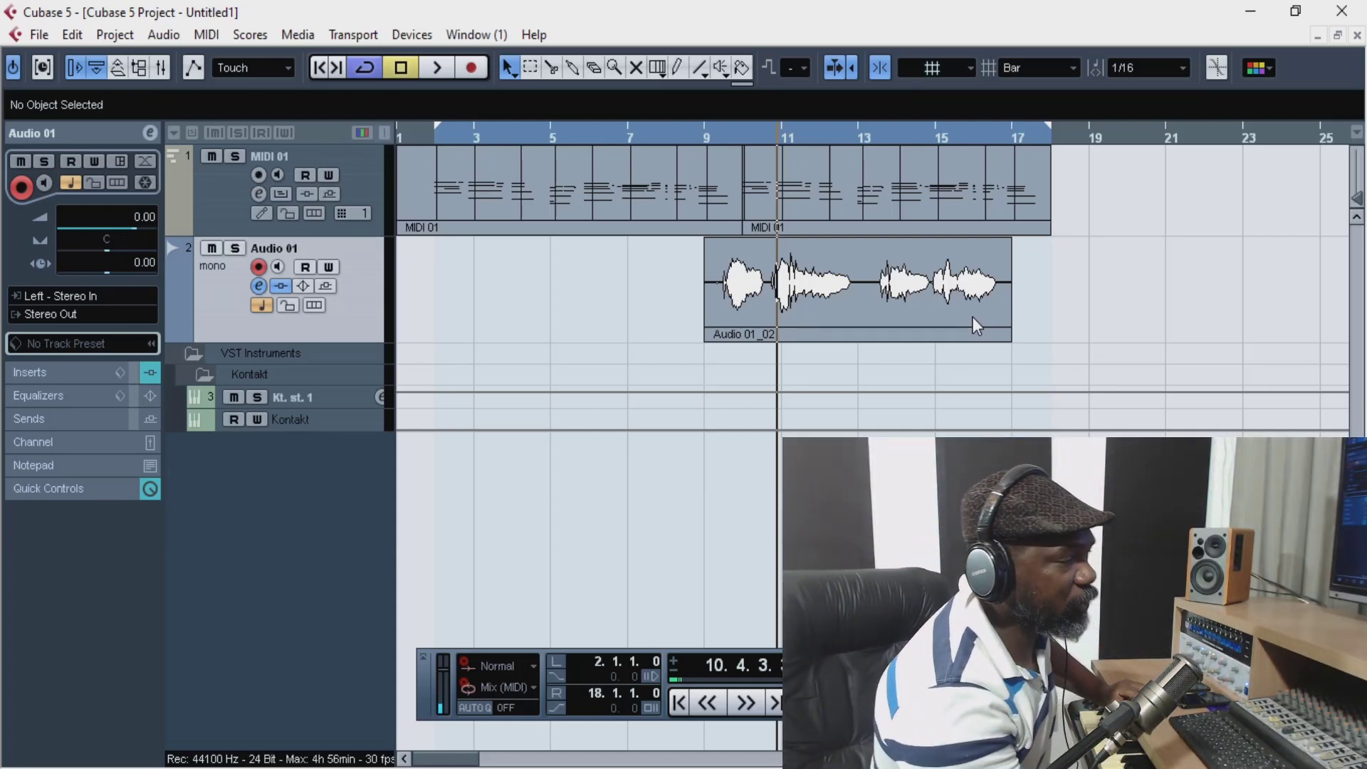
Add one mono audio track directly below the MIDI 01 track
left_click(215, 199)
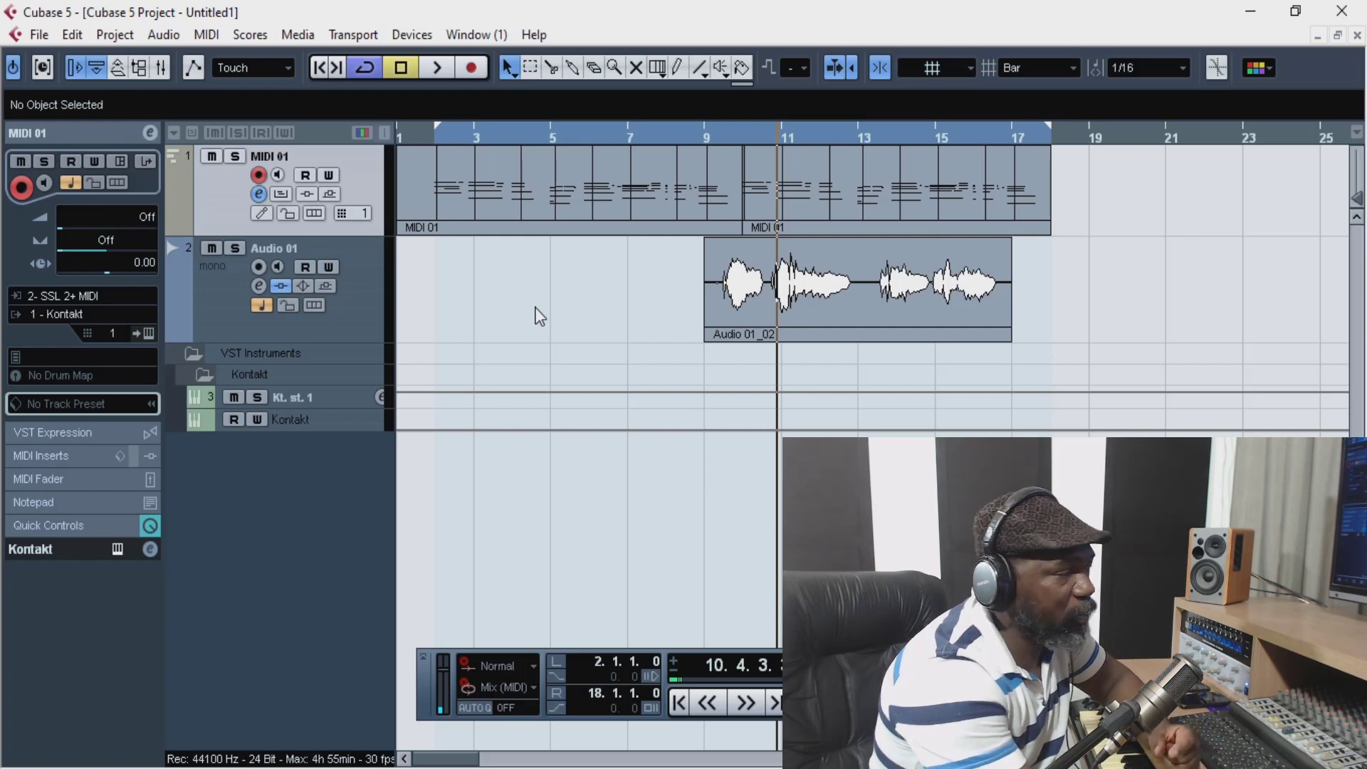
right_click(263, 476)
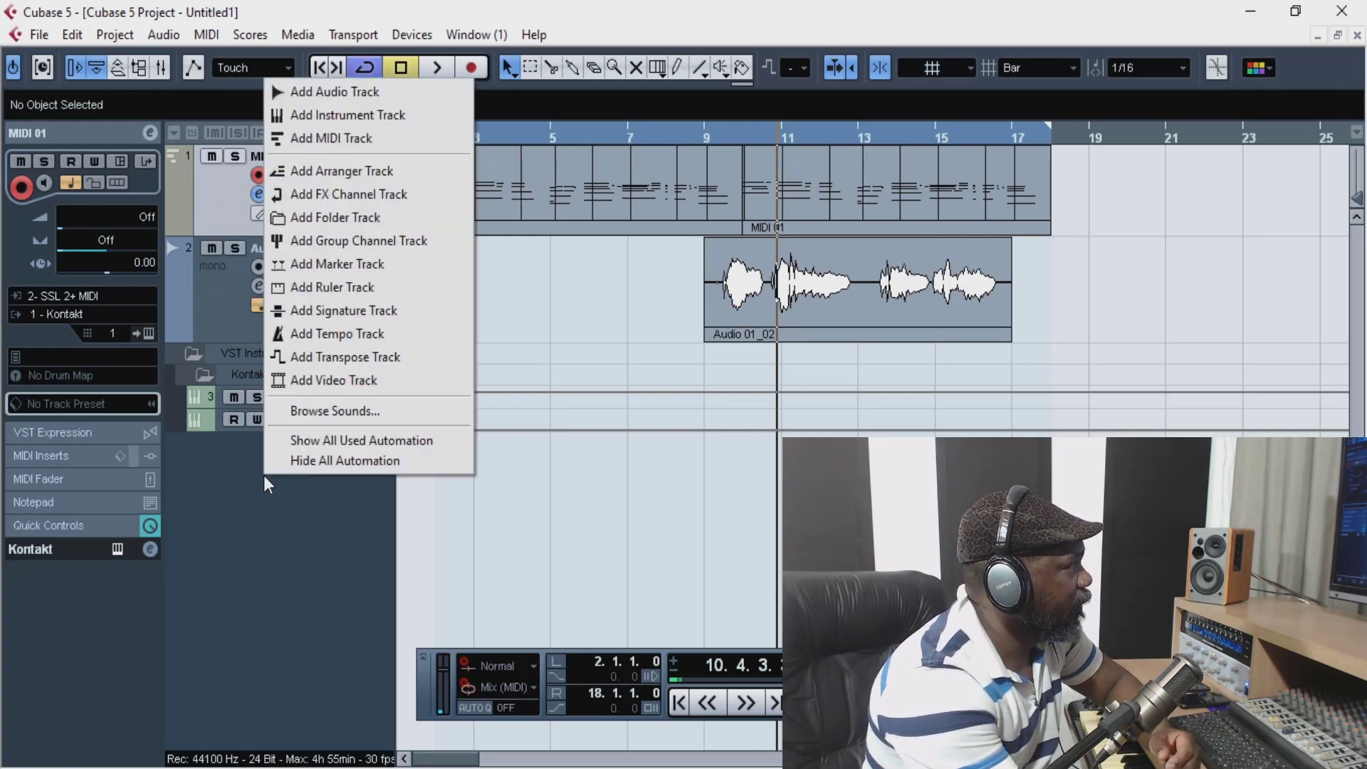
left_click(329, 91)
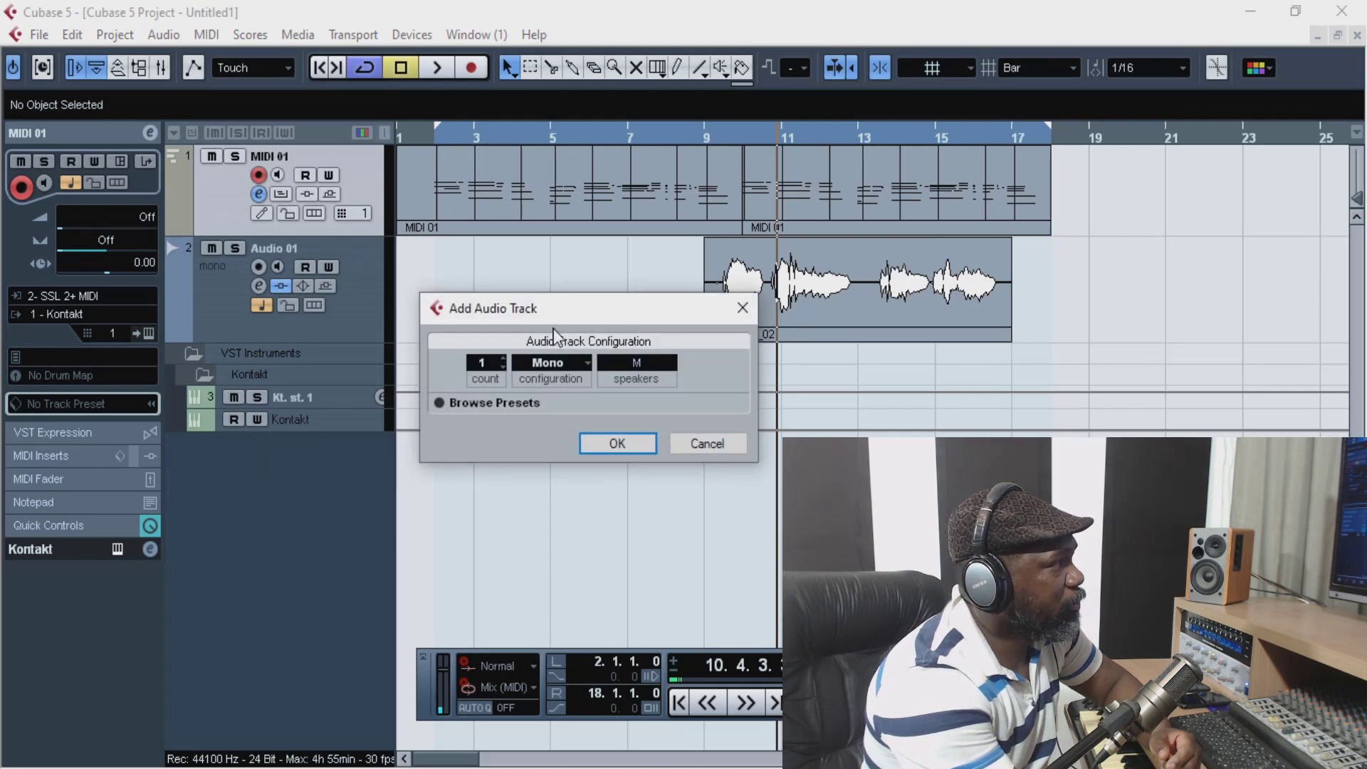
left_click(605, 442)
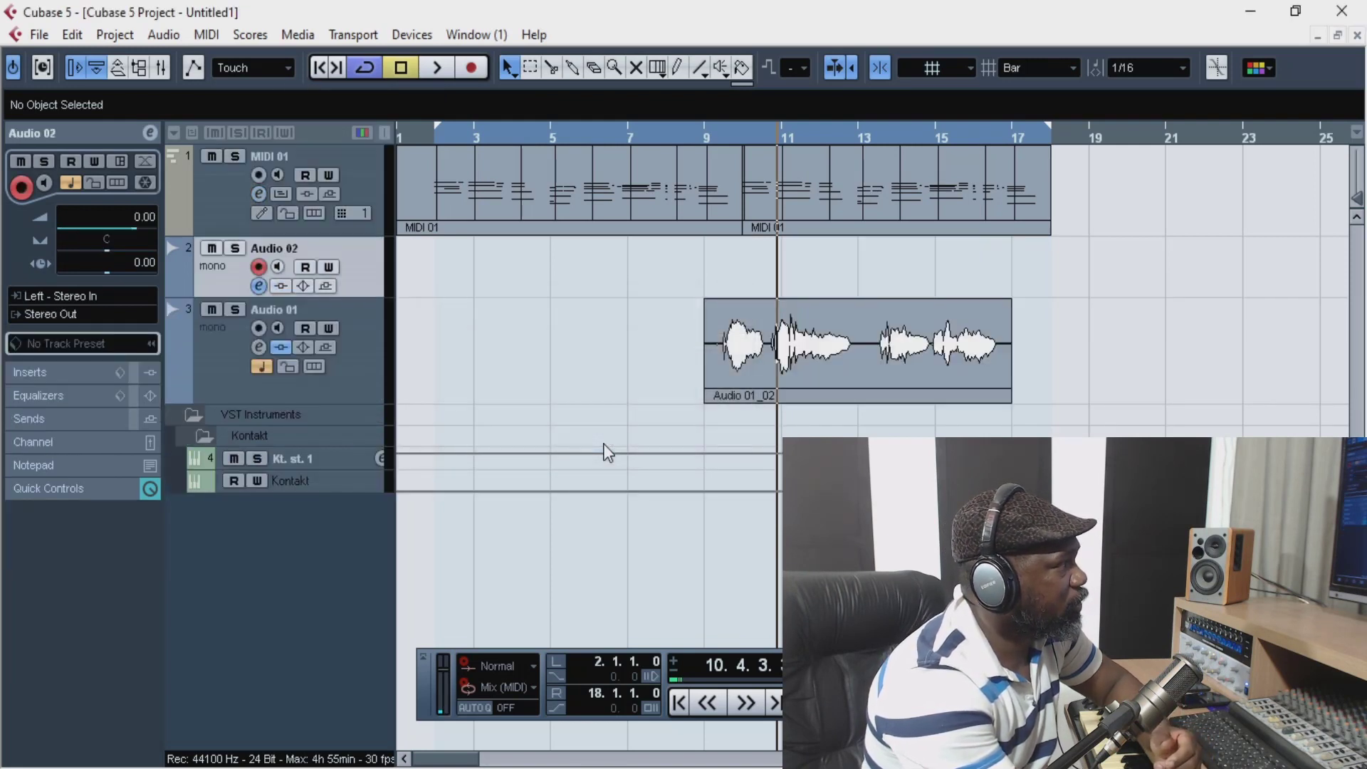
Rename the new audio track Voz Teste and increase its height to match the Audio 01 track
double_click(300, 248)
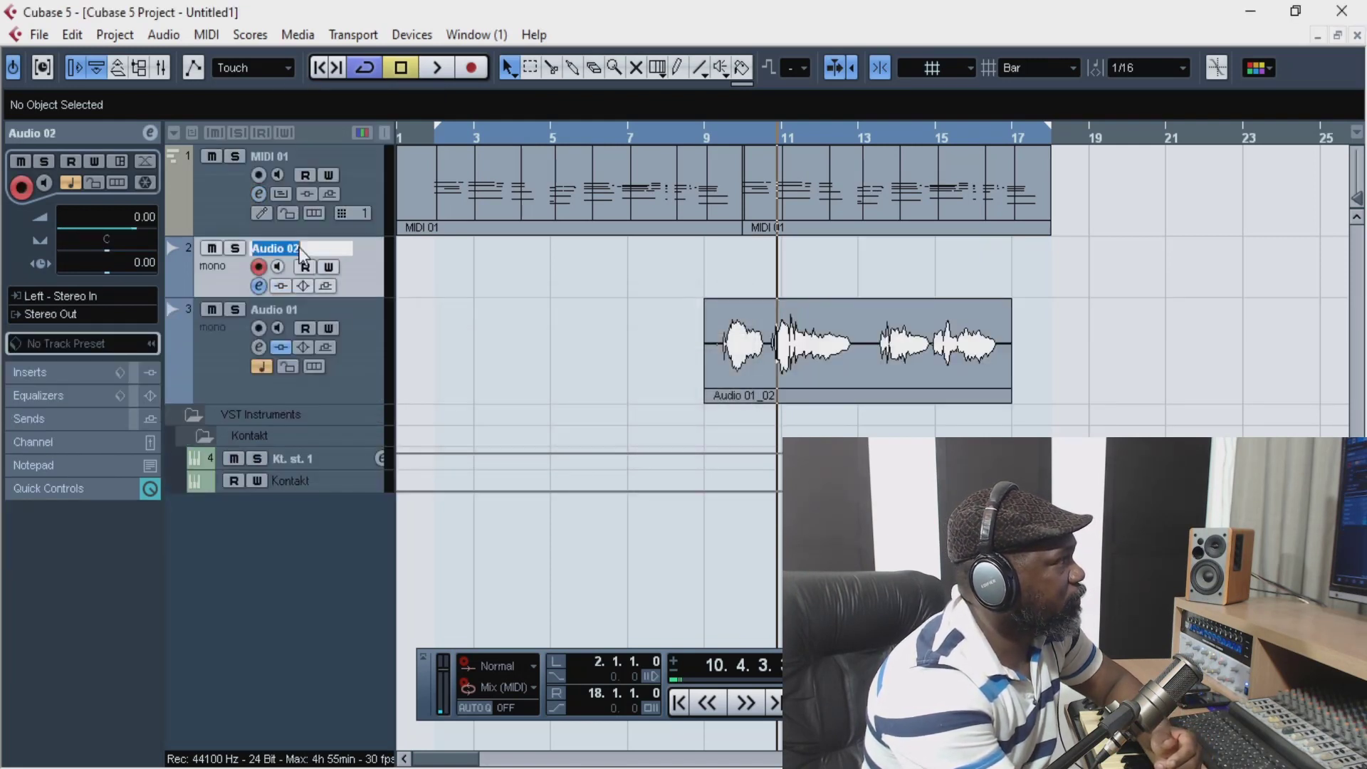
type("V")
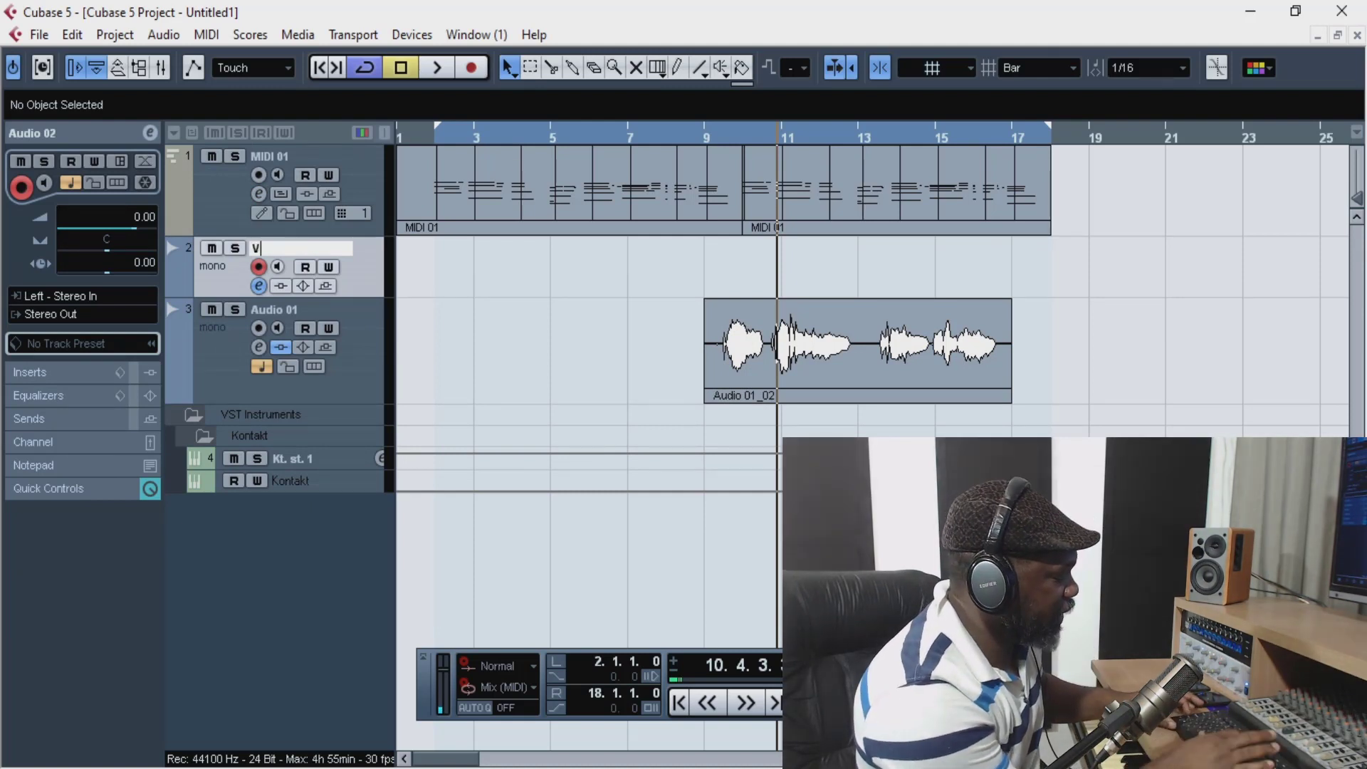
type("oz T")
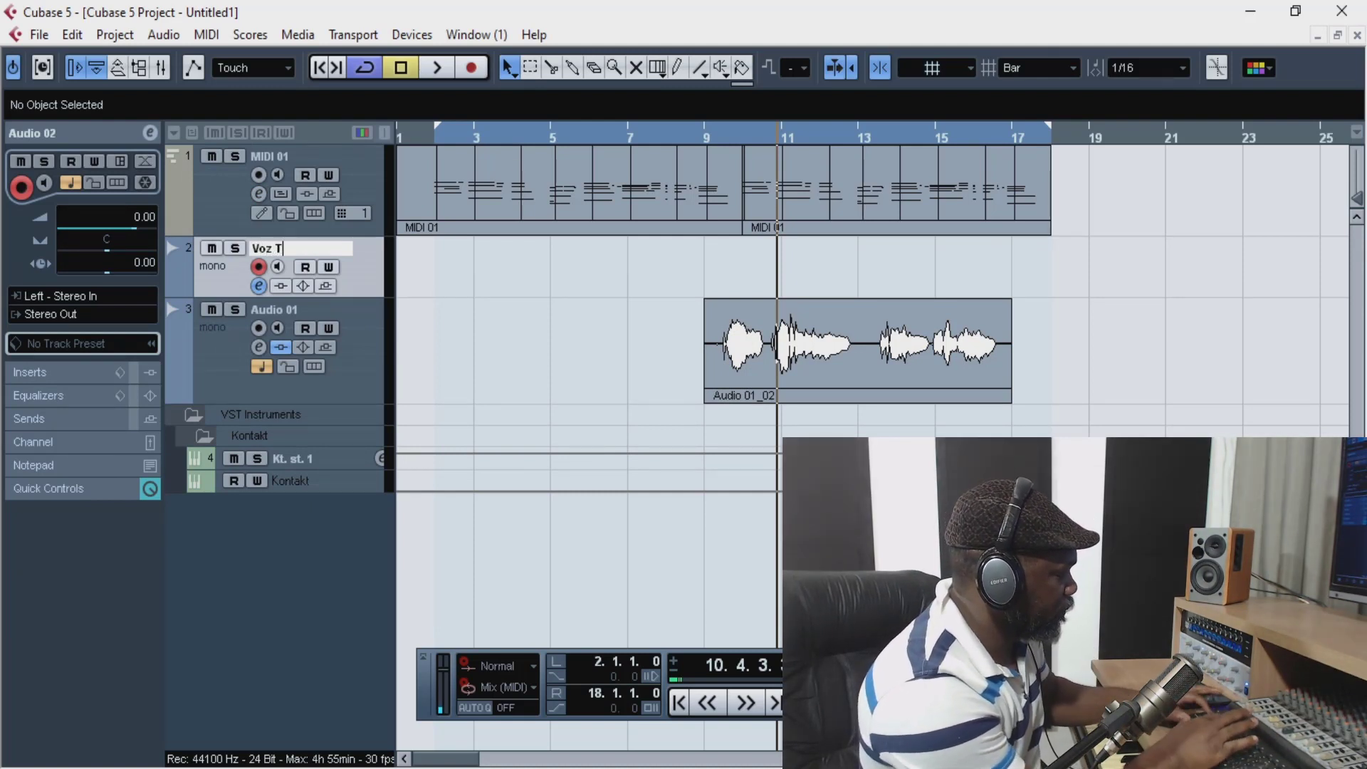
type("este")
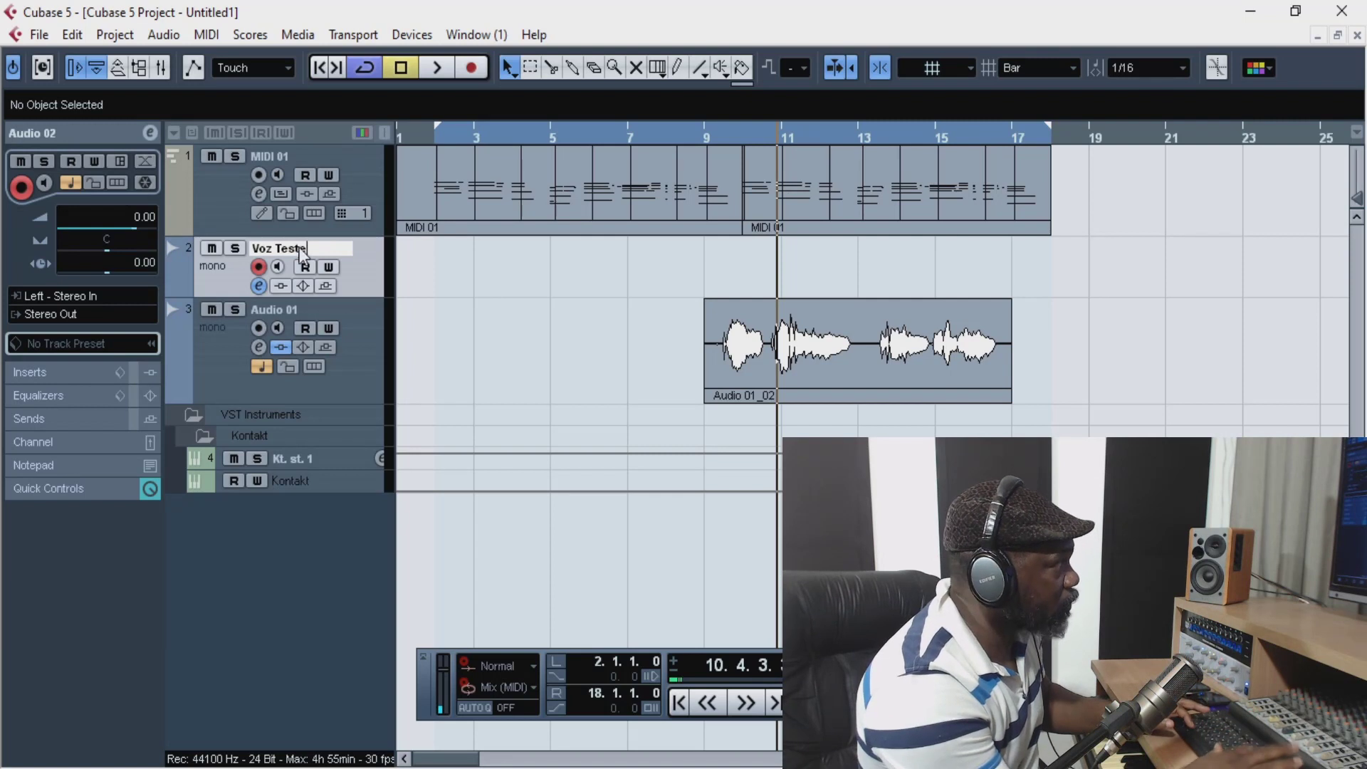
key("Return")
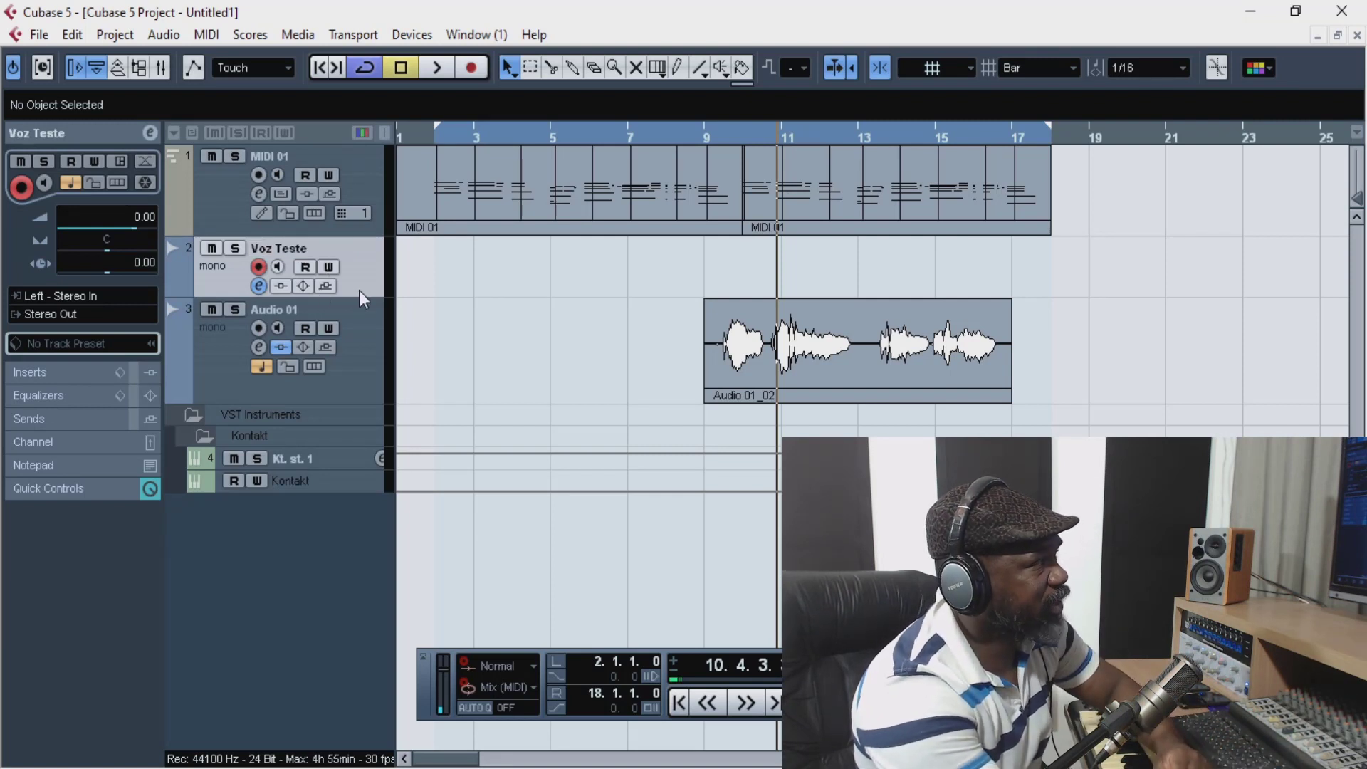
left_click_drag(355, 305, 350, 342)
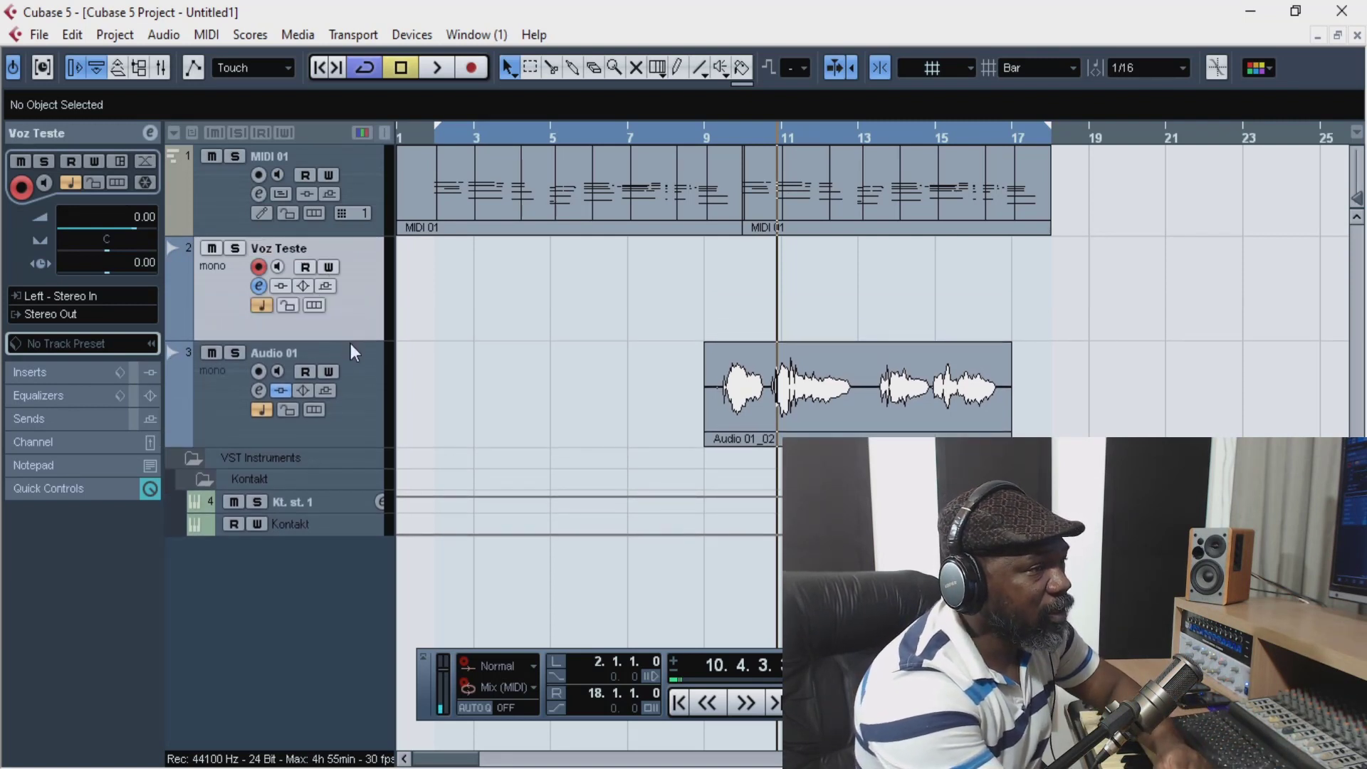
Test the microphone signal by switching input monitoring on and off twice on the Voz Teste track
left_click(278, 267)
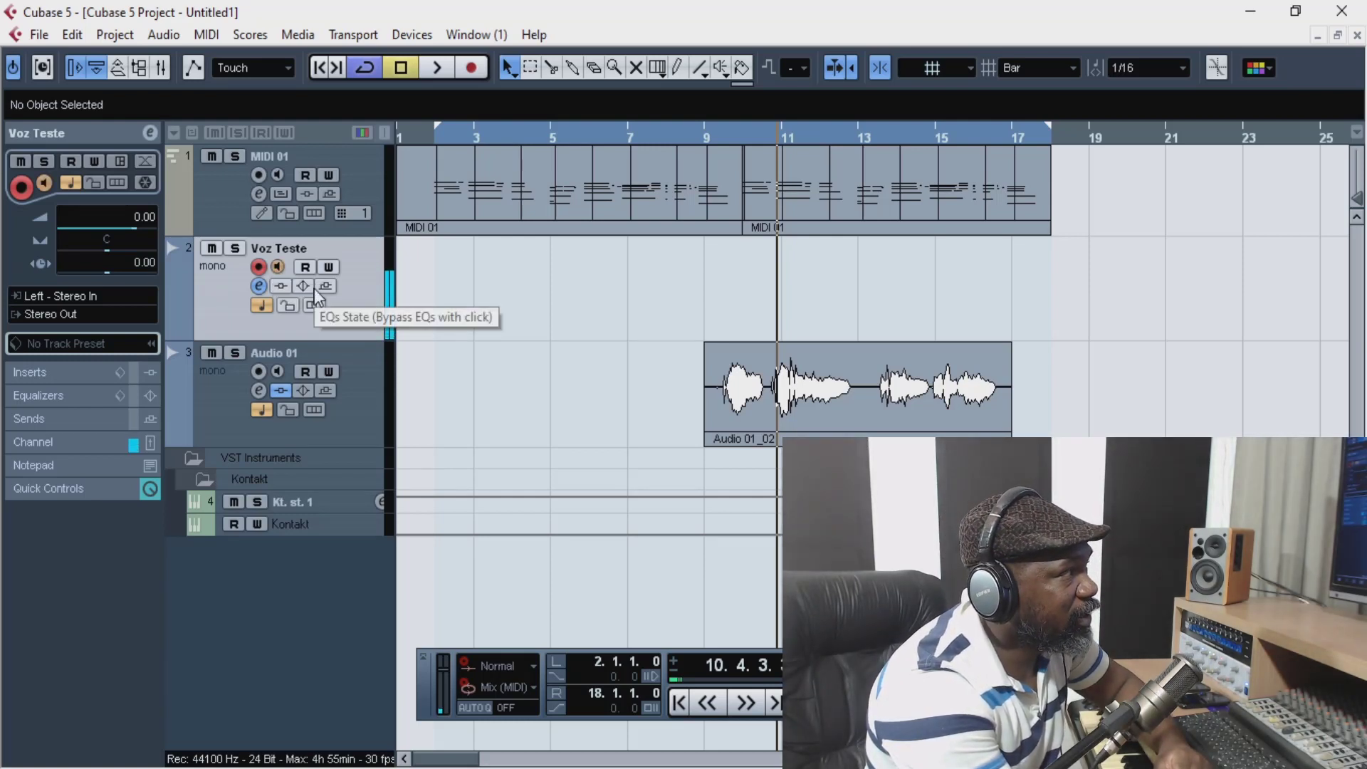
left_click(277, 265)
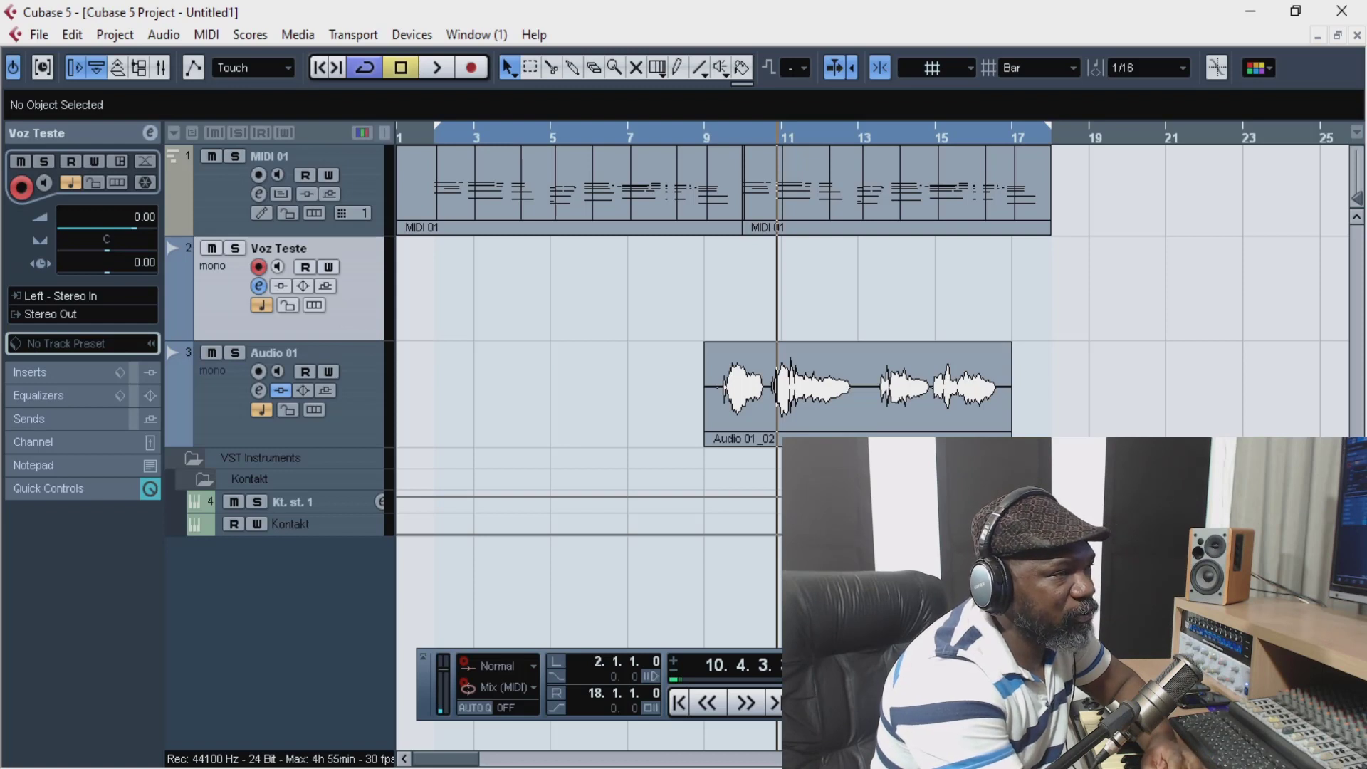
key("F2")
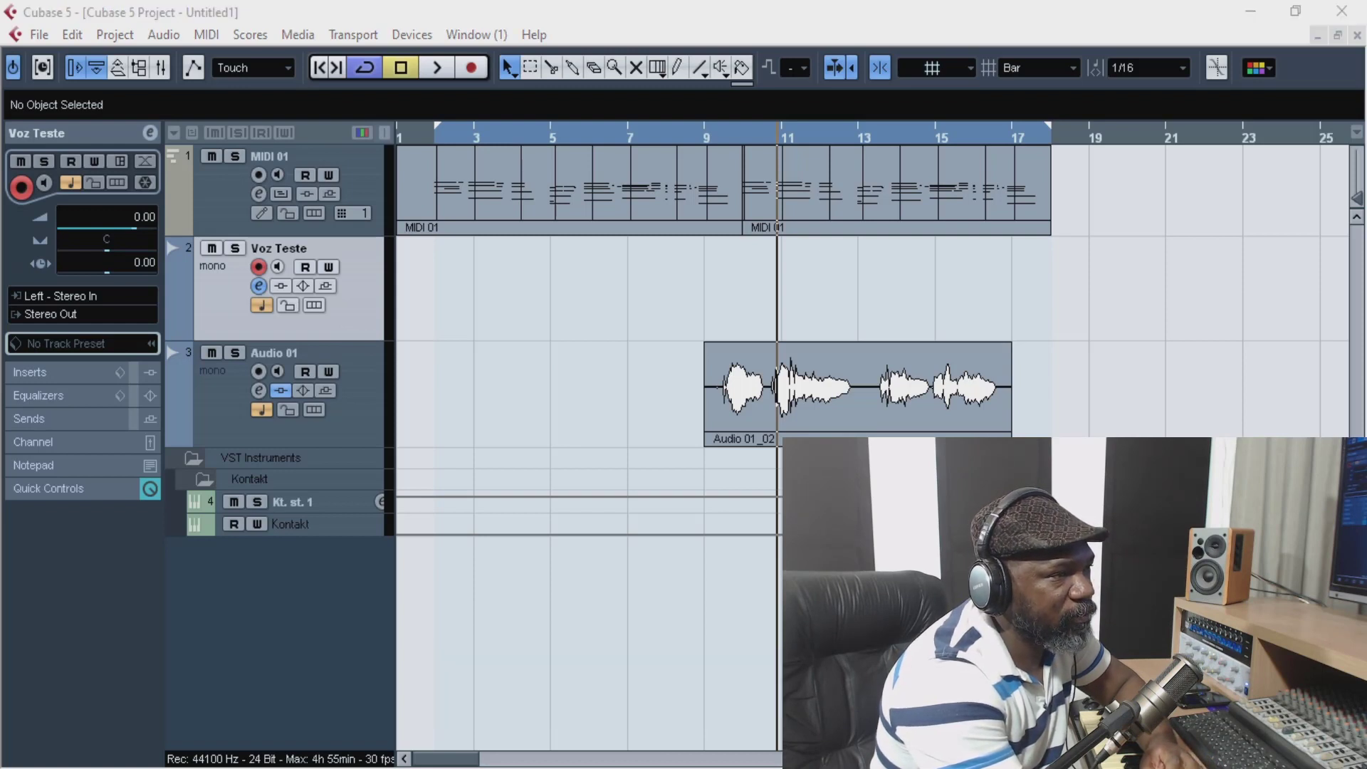
key("F2")
left_click(278, 267)
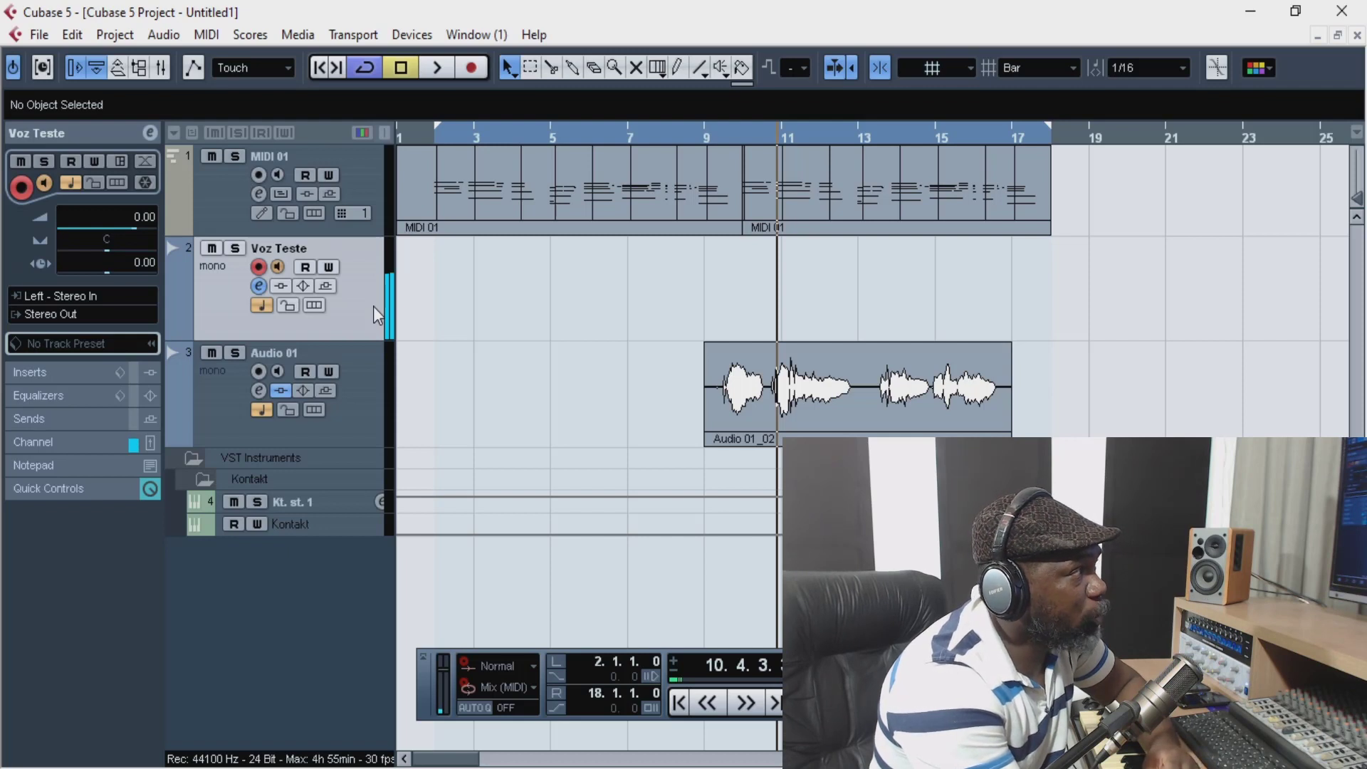
left_click(278, 267)
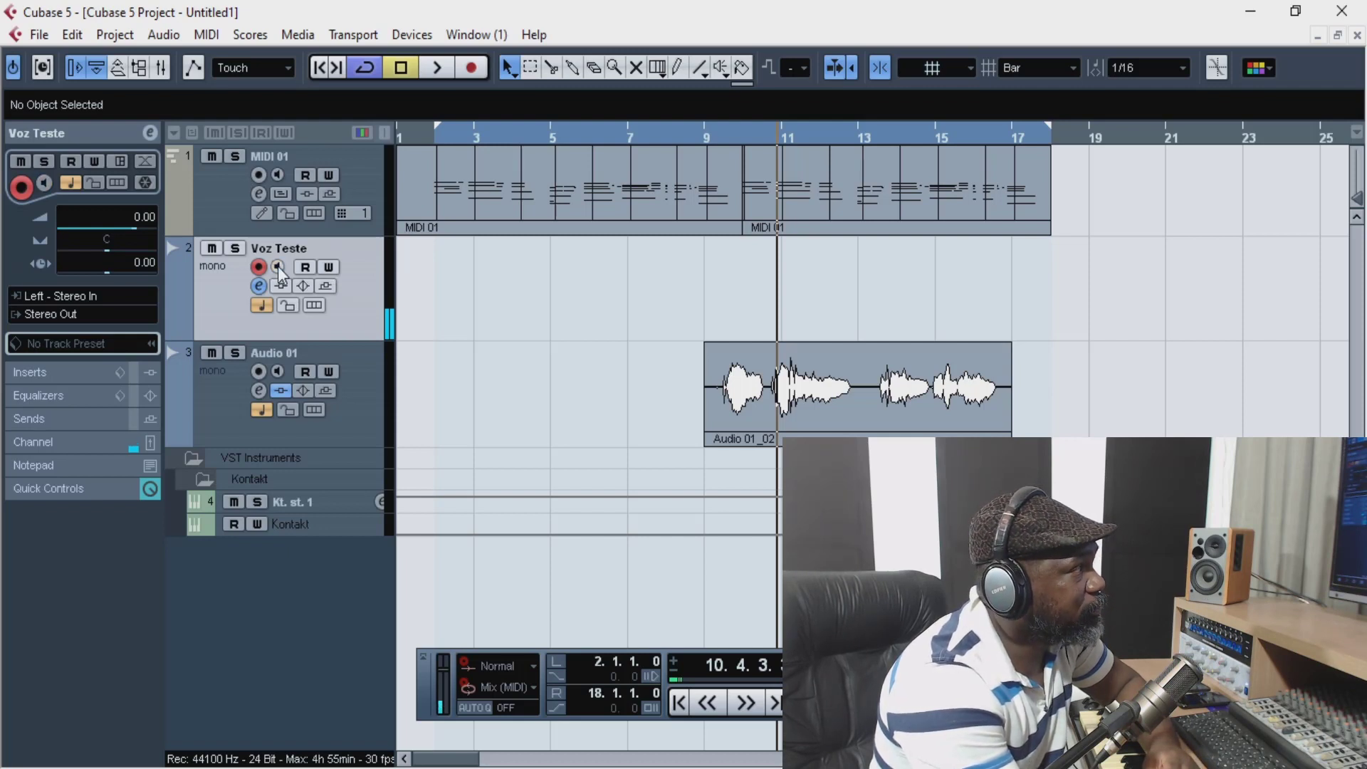
Hide and show the transport panel, and inspect the Stereo In channel options in the Voz Teste track's input routing
key("F2")
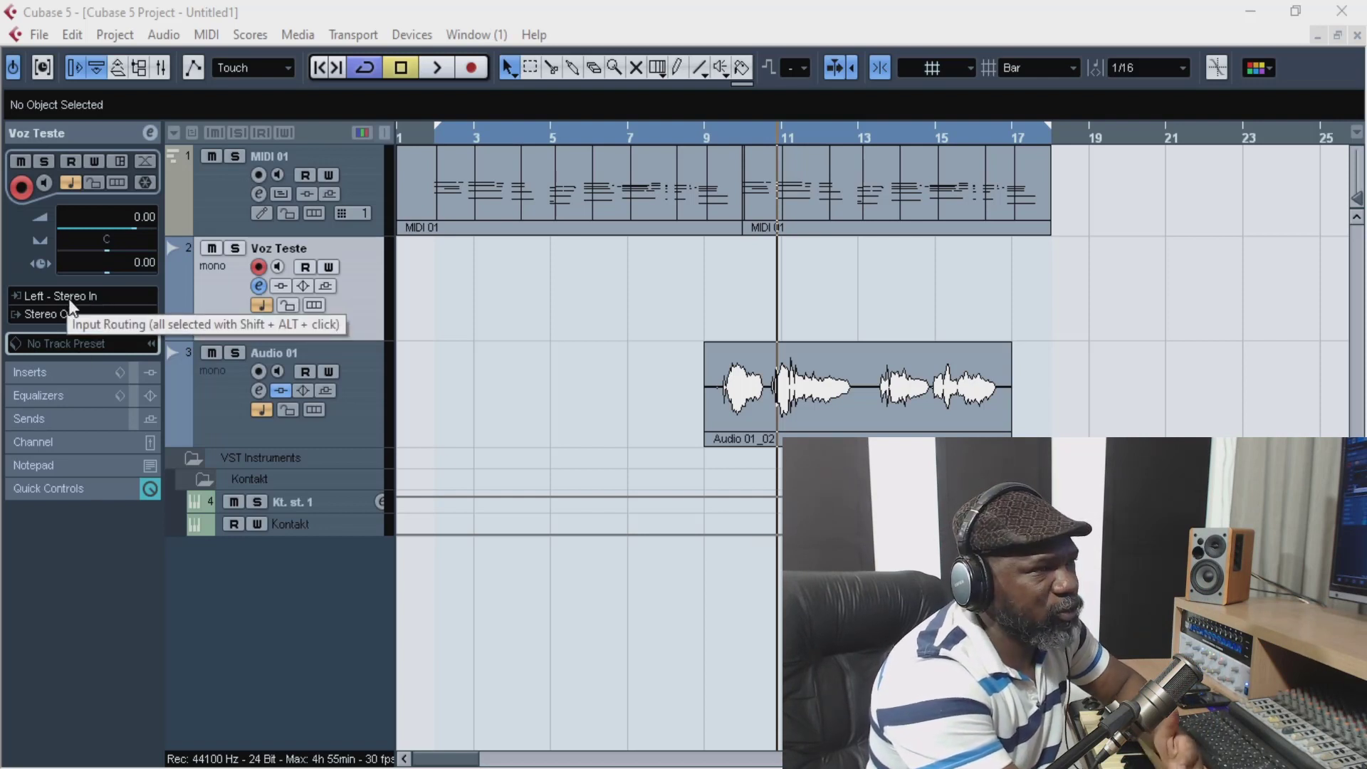
key("F2")
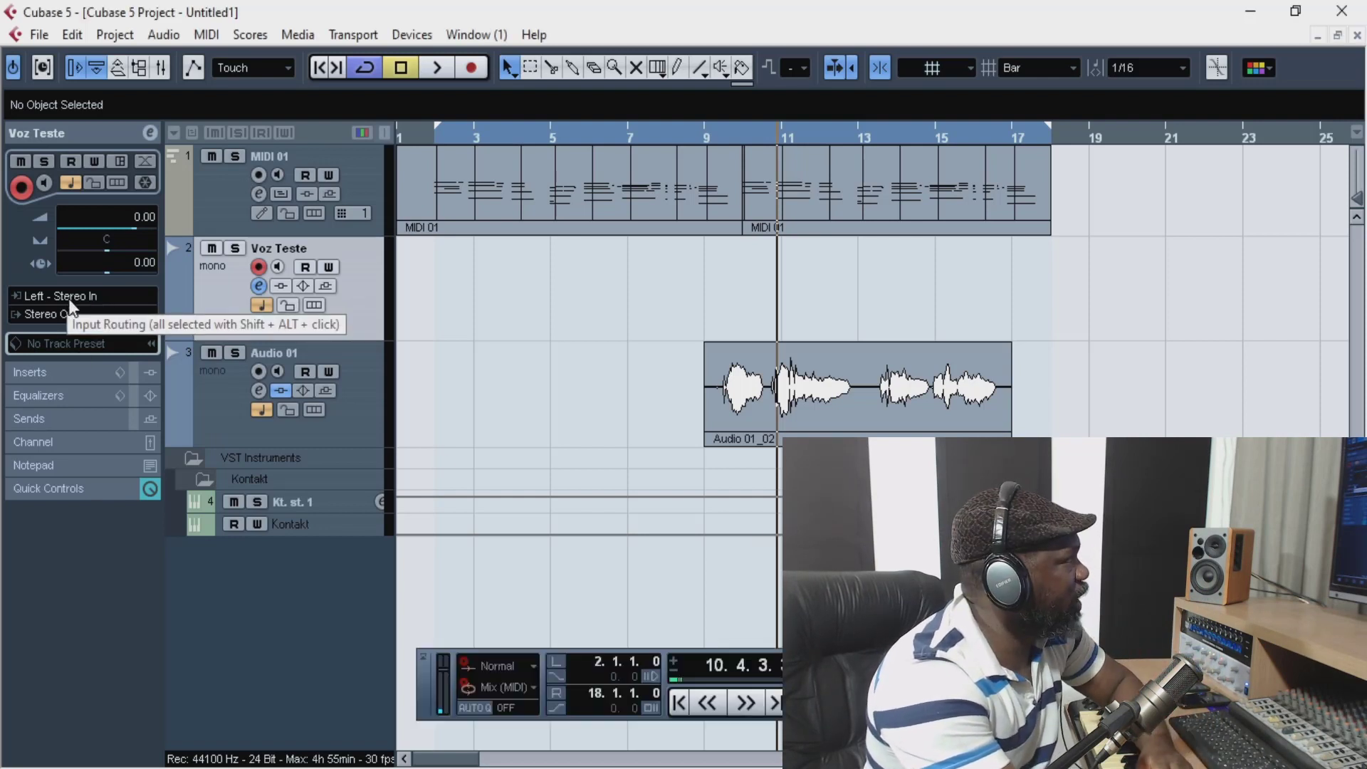
left_click(71, 305)
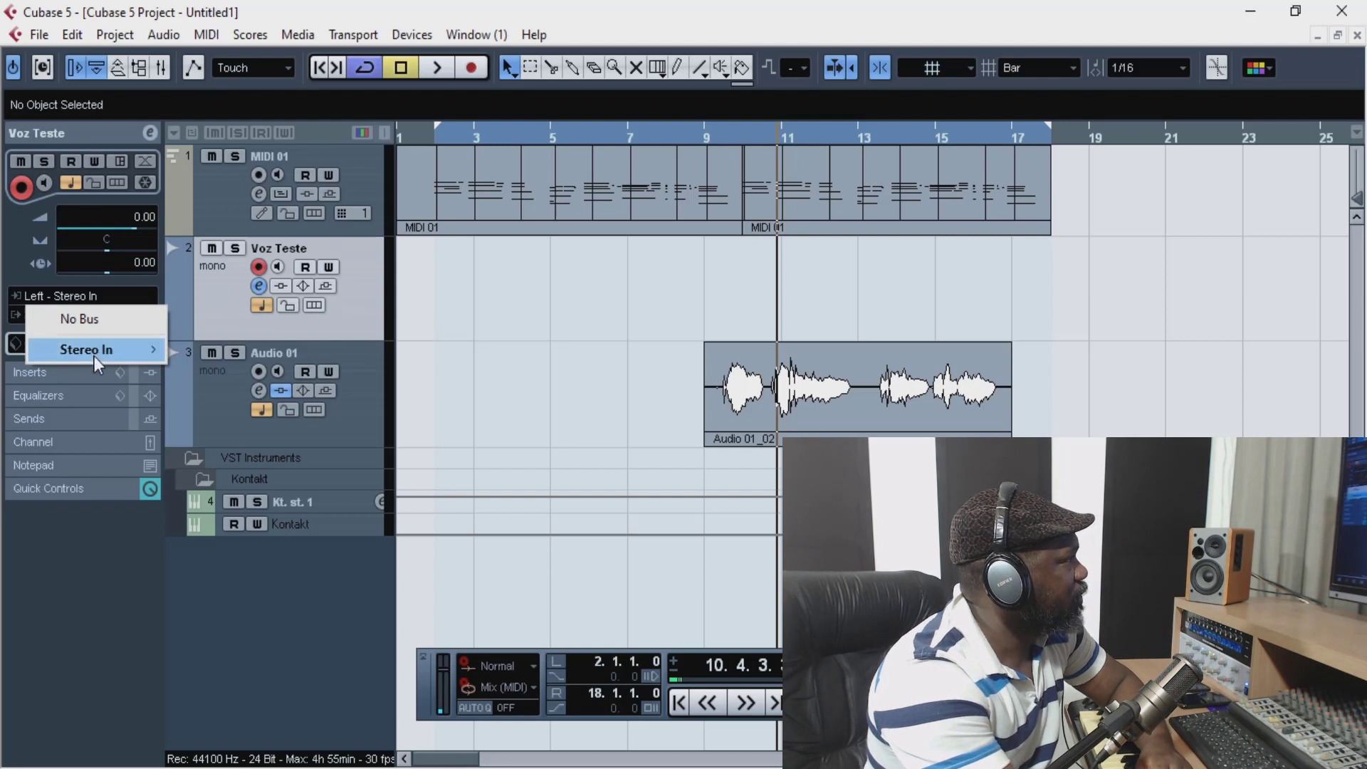
mouse_move(139, 355)
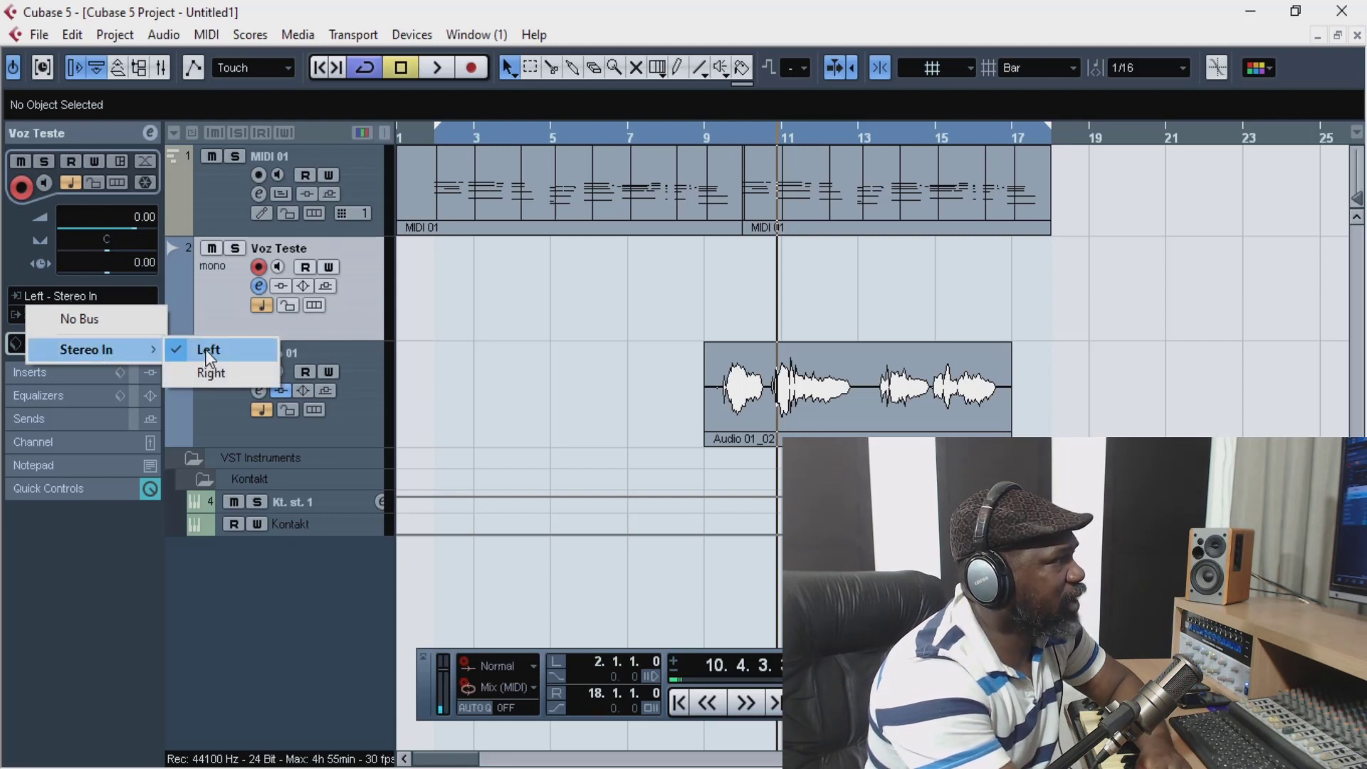
left_click(354, 318)
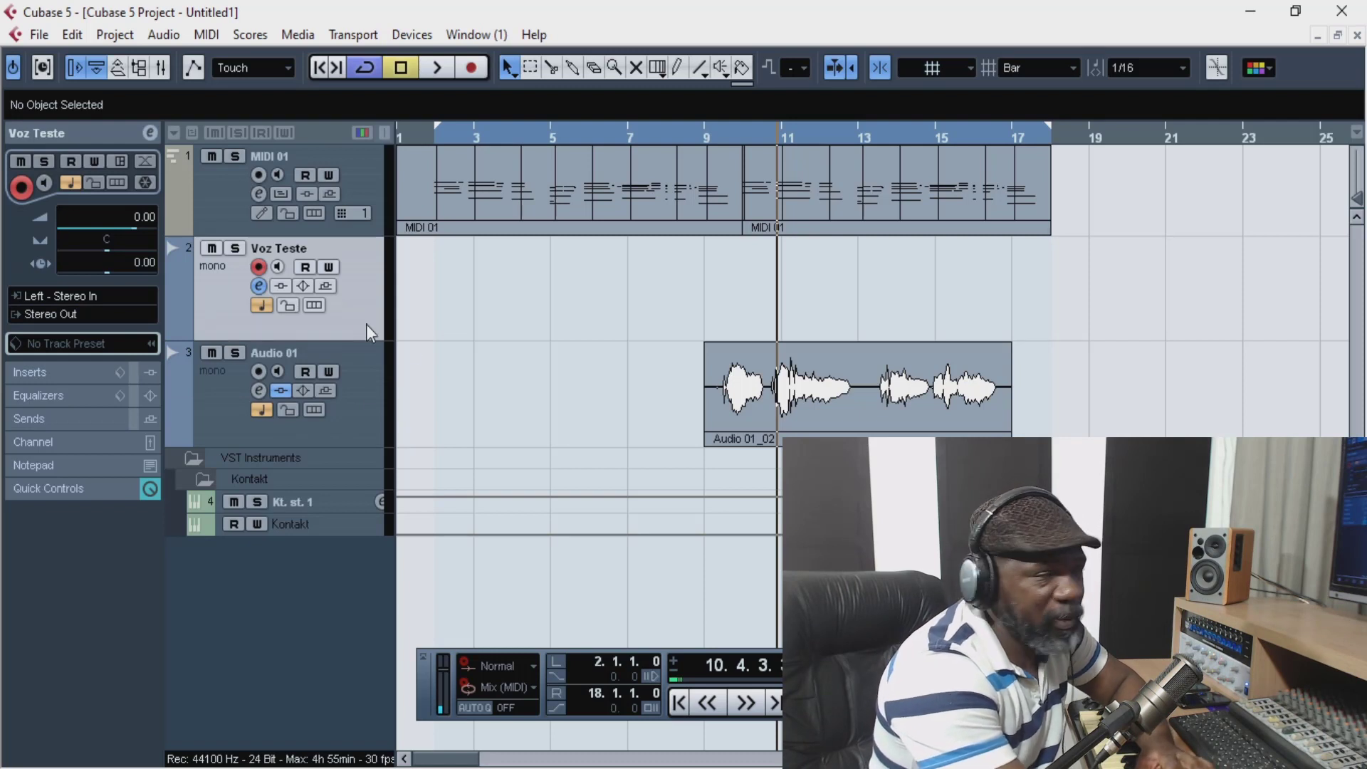
Return to the project start, play the arrangement through the Audio 01 recording, and stop playback around bar 17
left_click(679, 709)
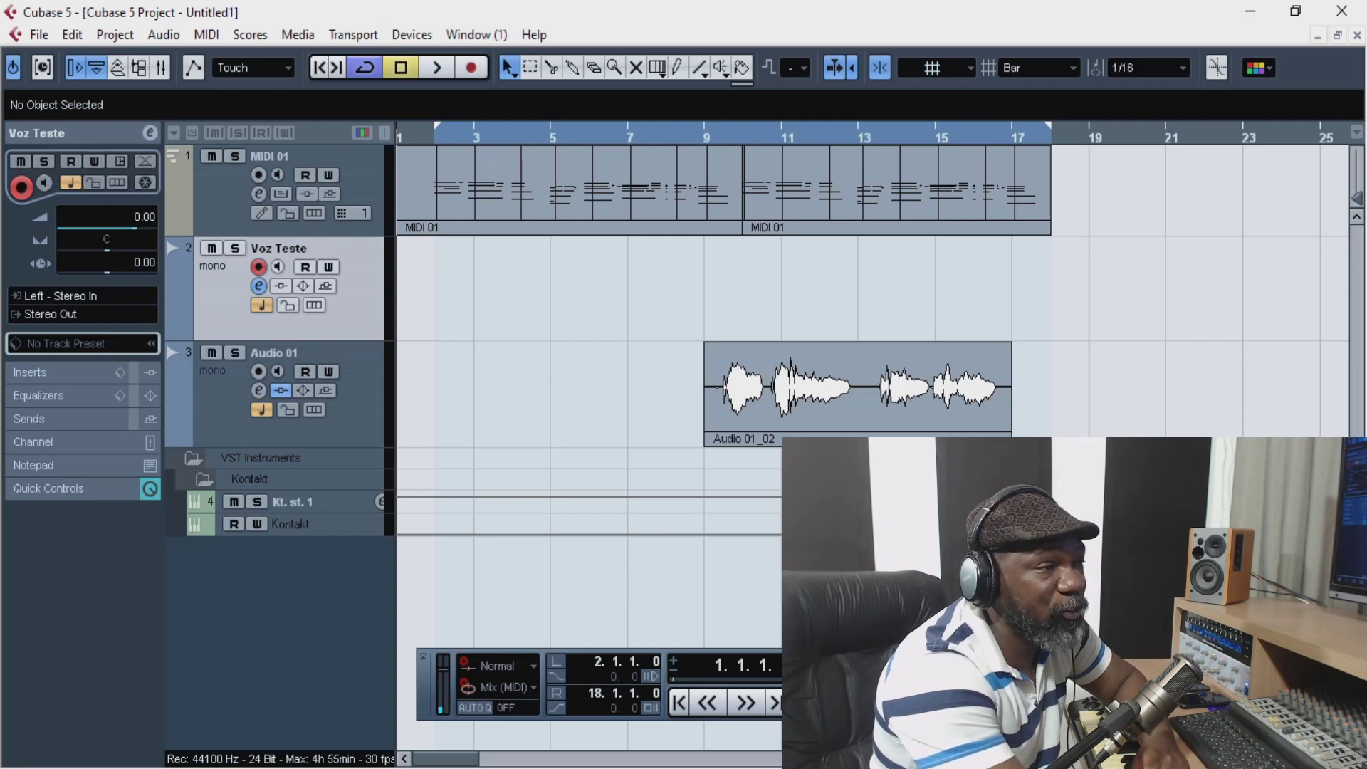
key("space")
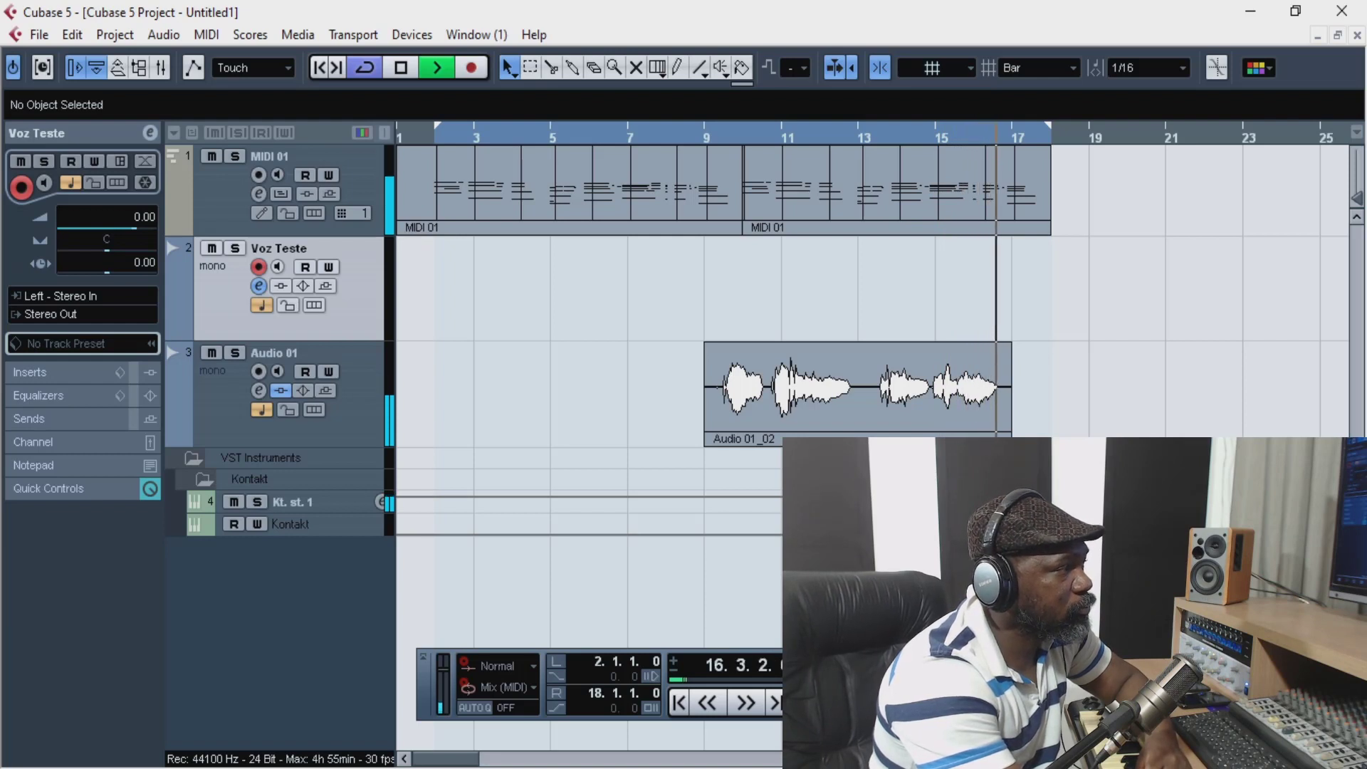
key("space")
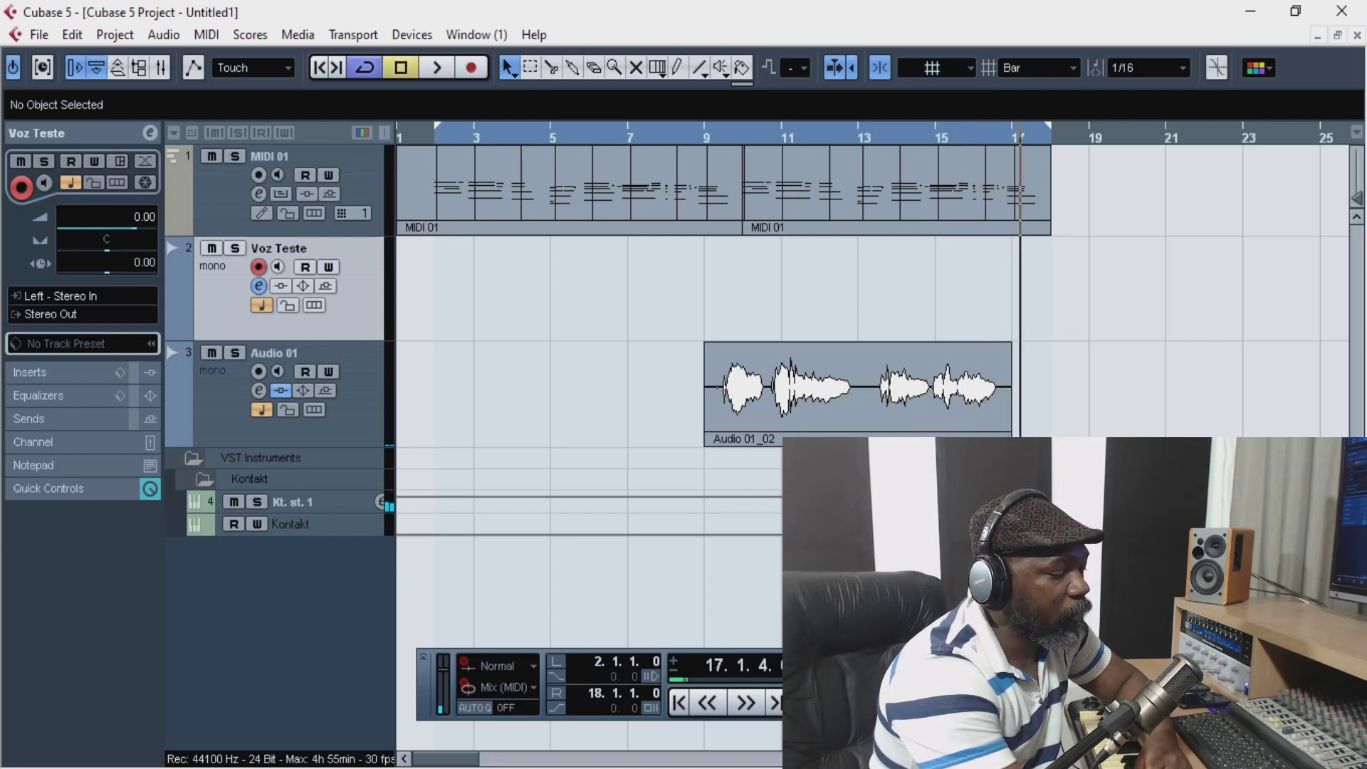